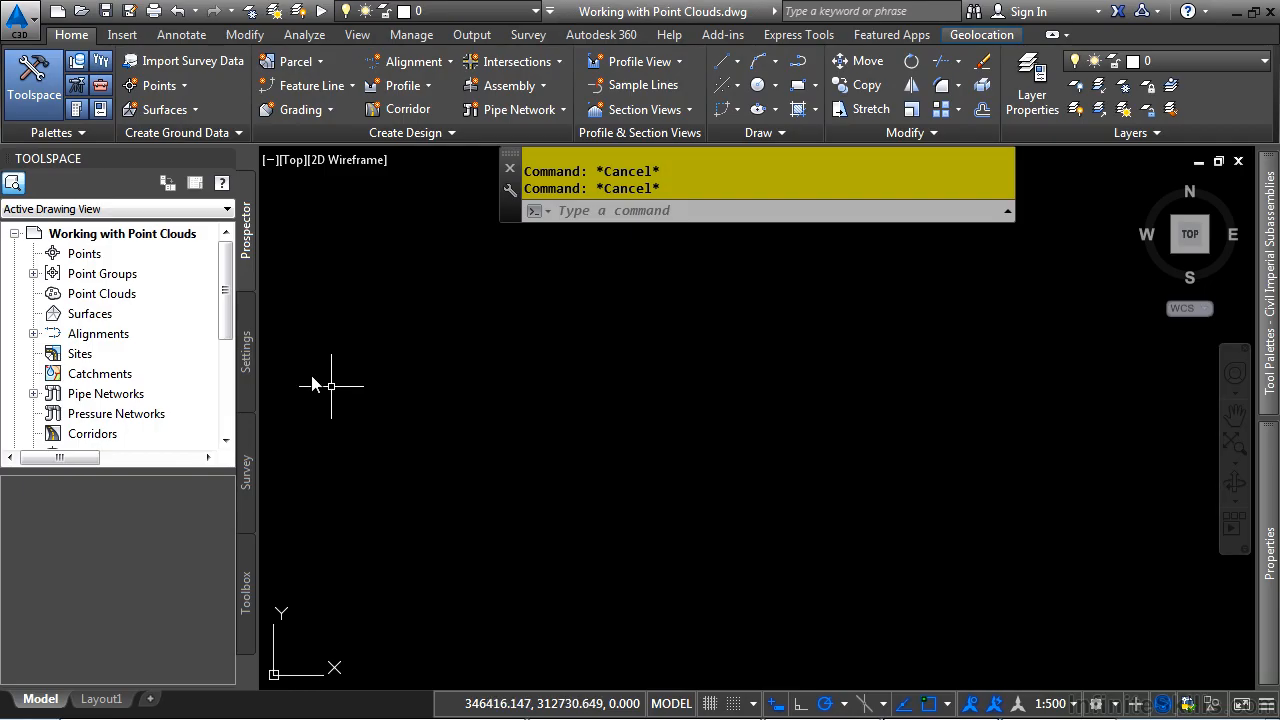
Expand the drawing's Point Cloud settings to list the available point cloud styles and command settings
left_click(247, 352)
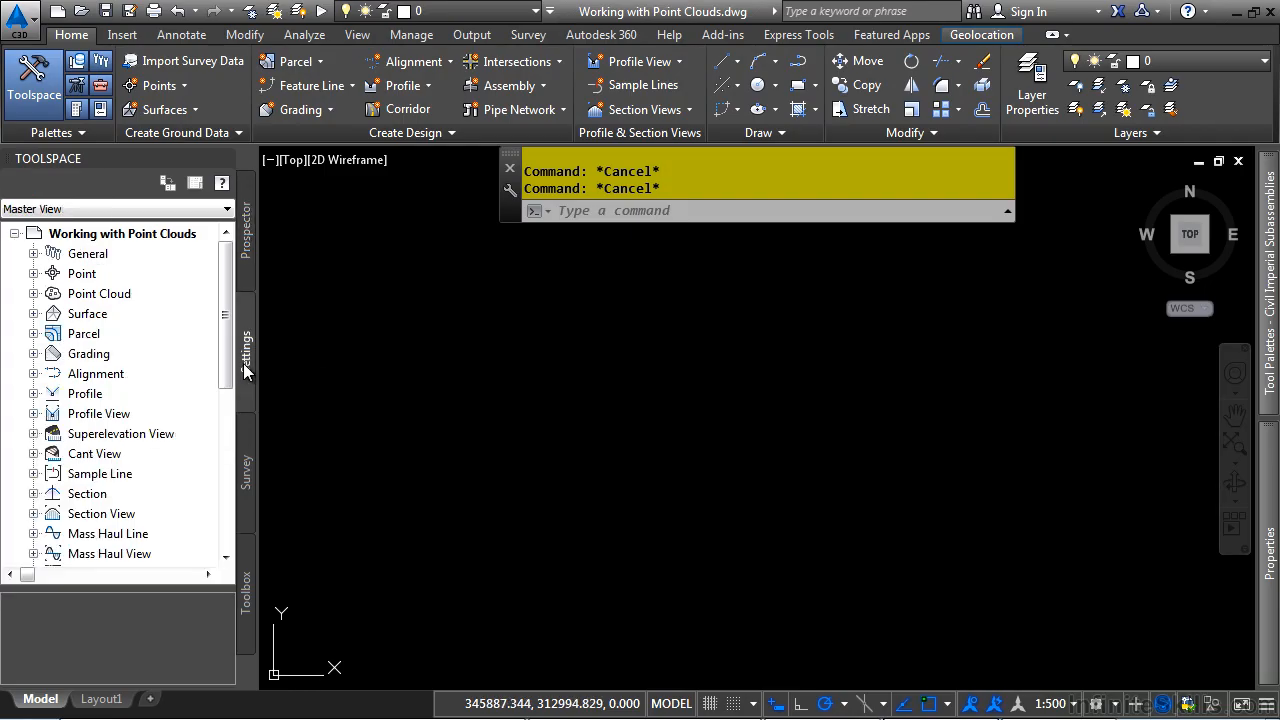
left_click(33, 294)
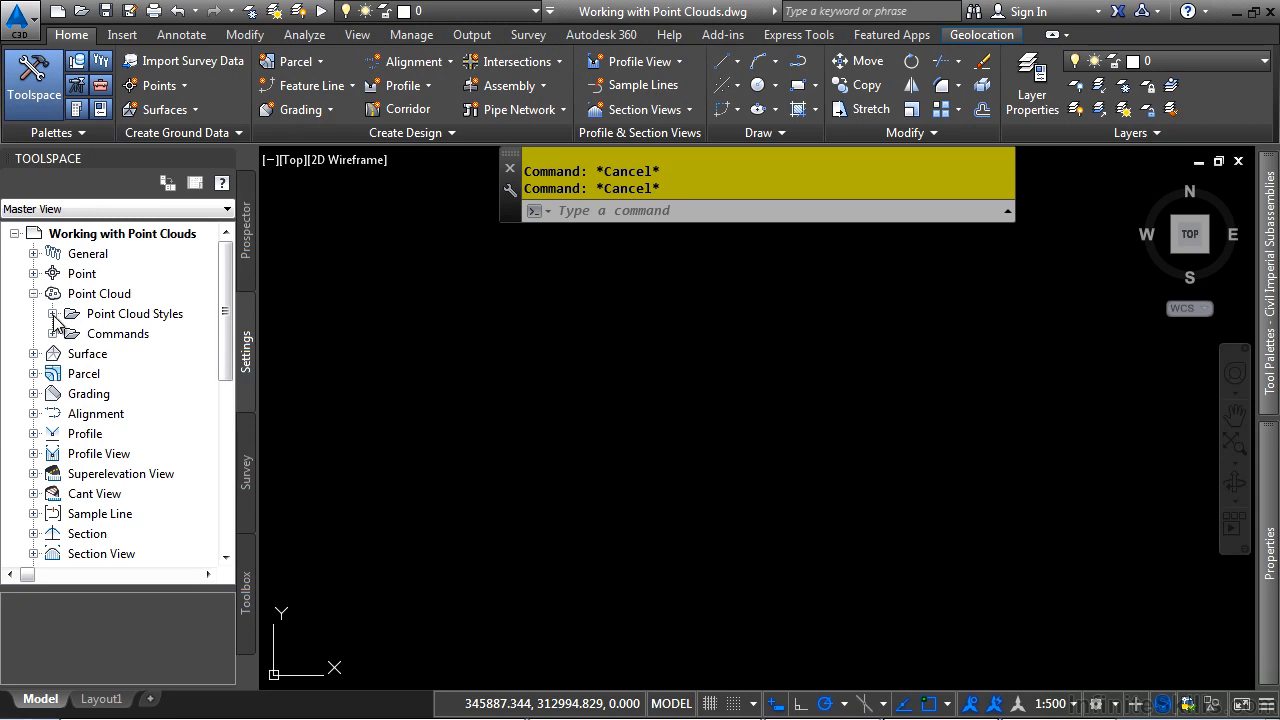
left_click(53, 314)
mouse_move(155, 396)
scroll(86, 457, "down", 2)
left_click(53, 434)
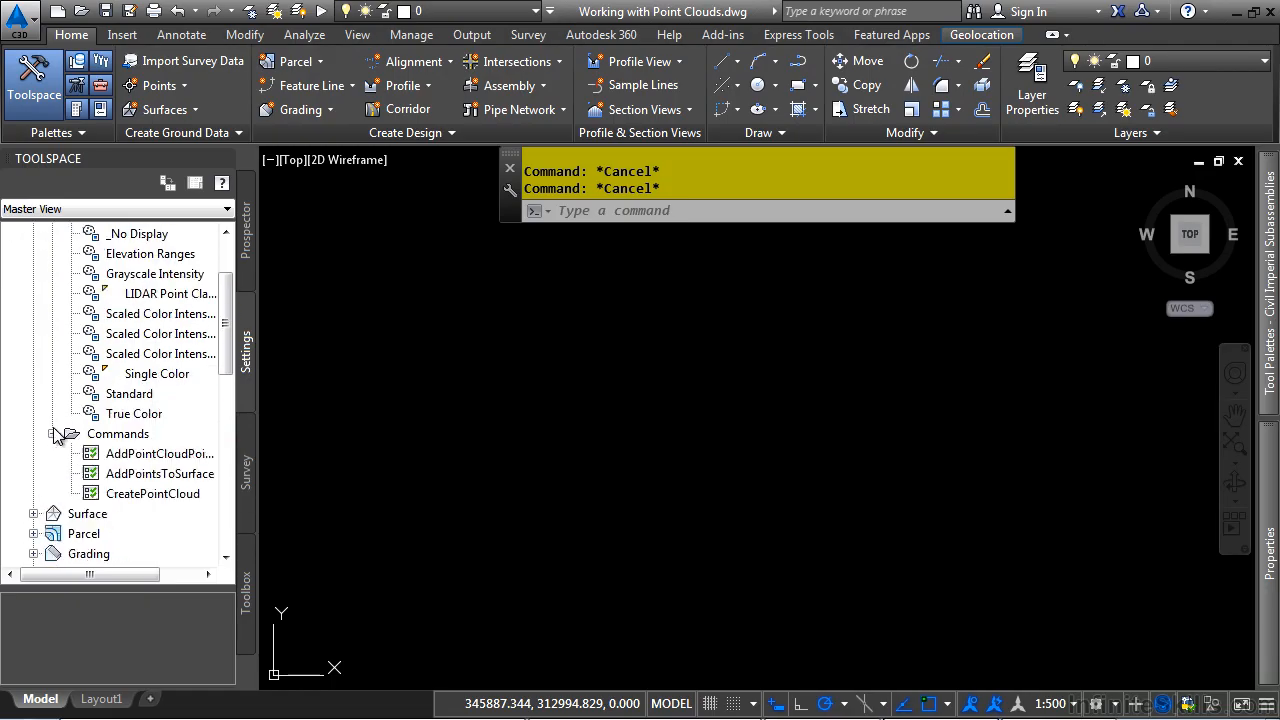
scroll(140, 390, "up", 2)
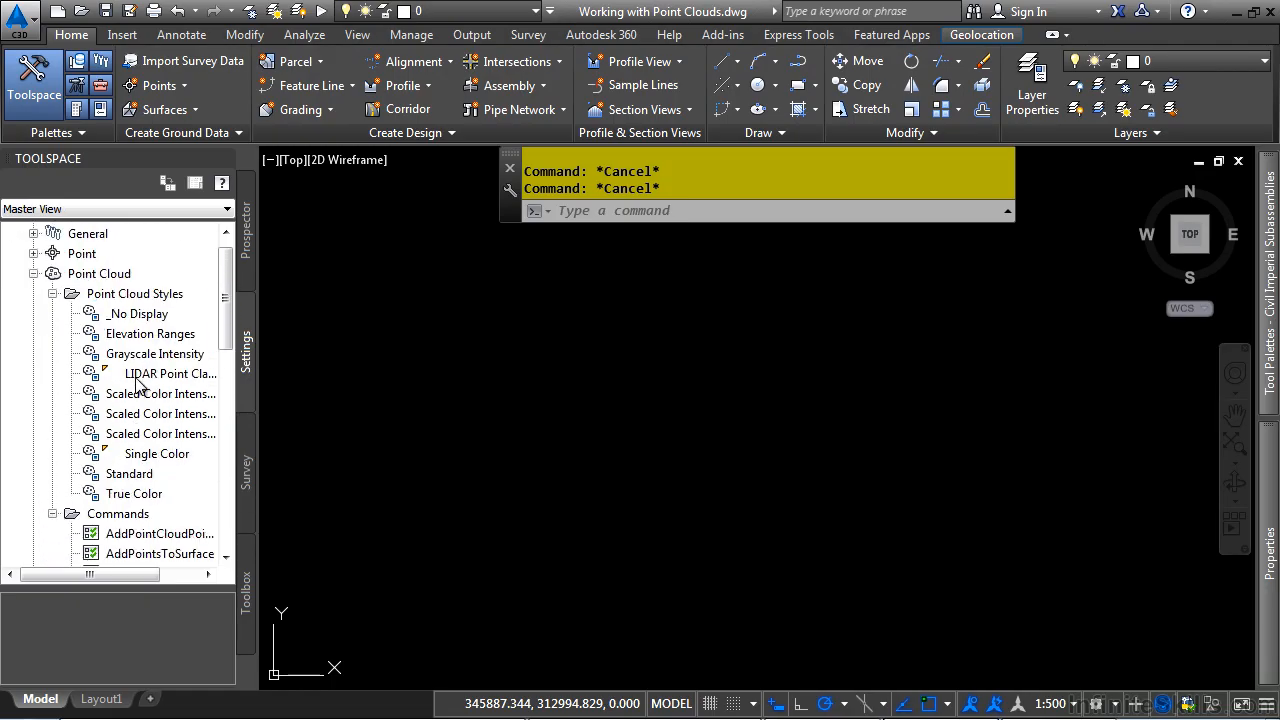
Examine the points, classification and display settings of the LIDAR Point Classification style, and close it without changes
double_click(140, 378)
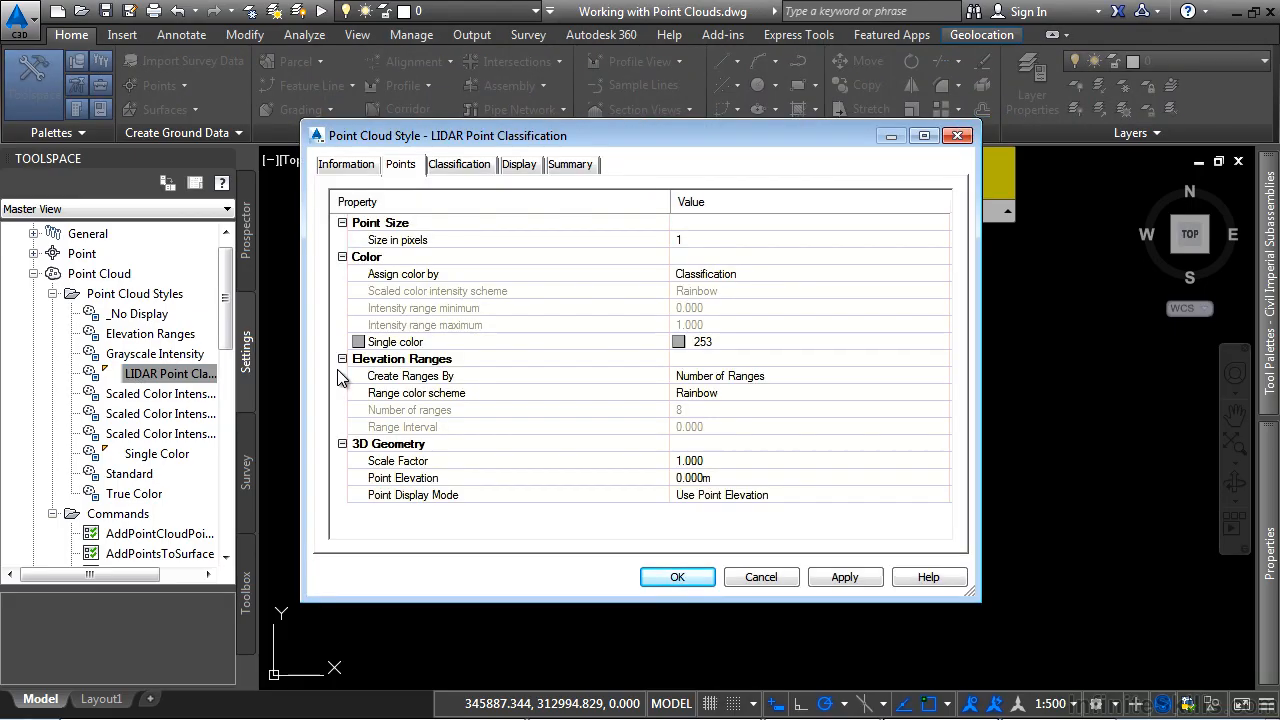
left_click(400, 164)
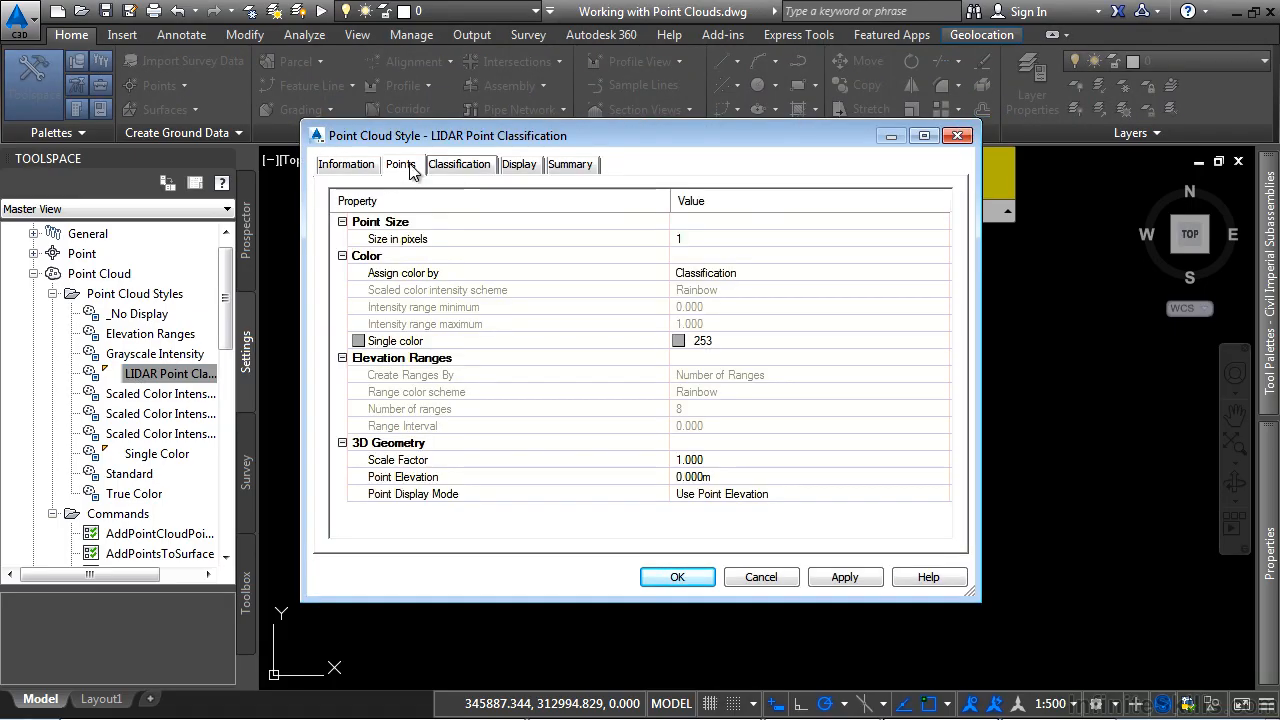
left_click(455, 167)
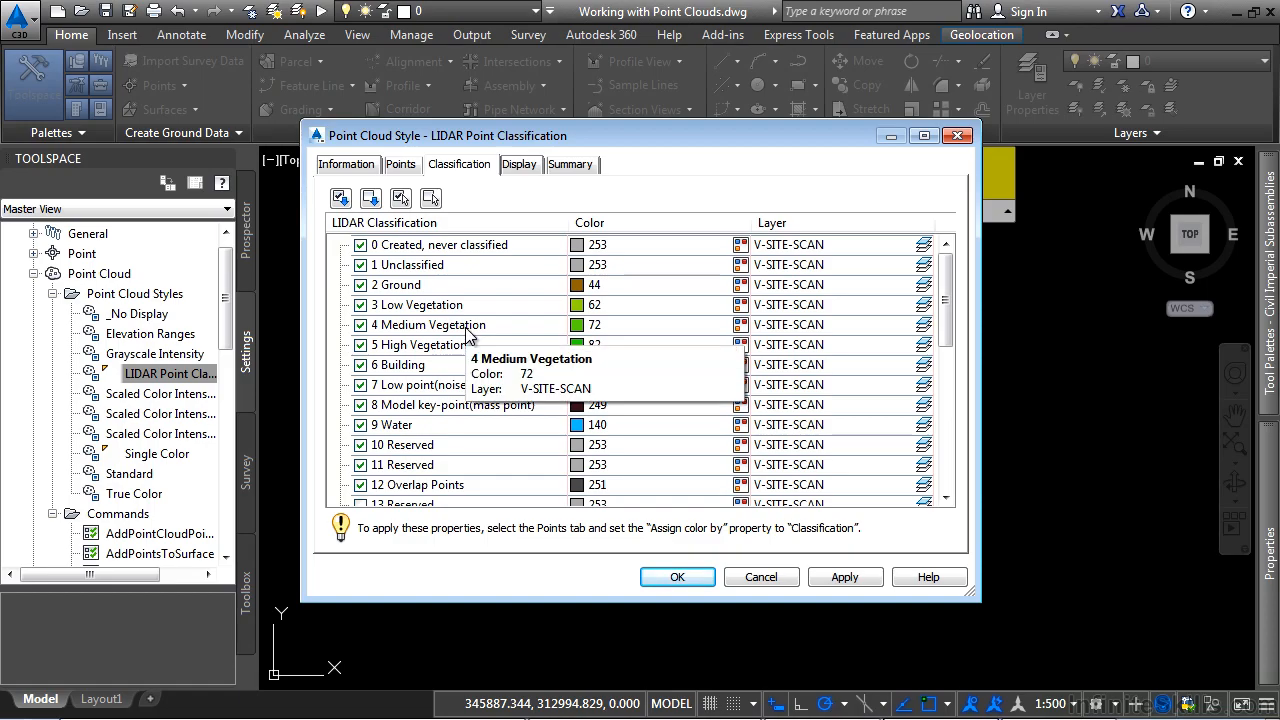
left_click(518, 171)
left_click(471, 173)
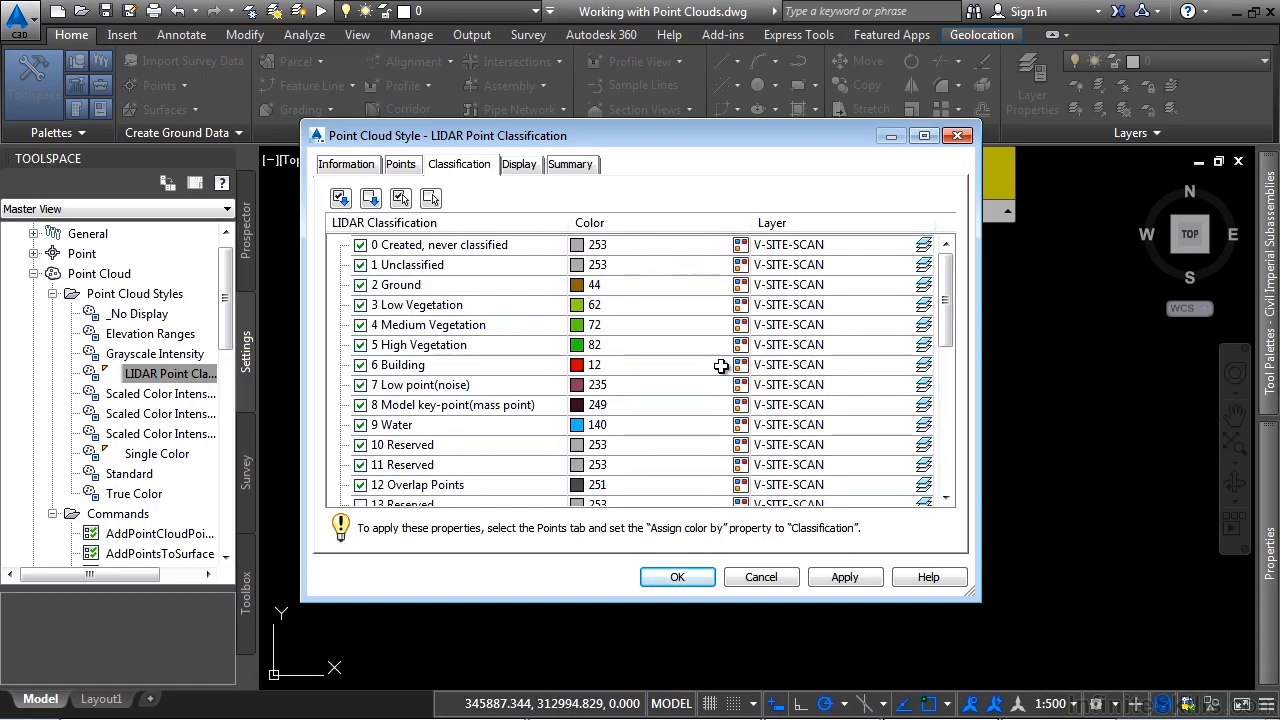
left_click(521, 166)
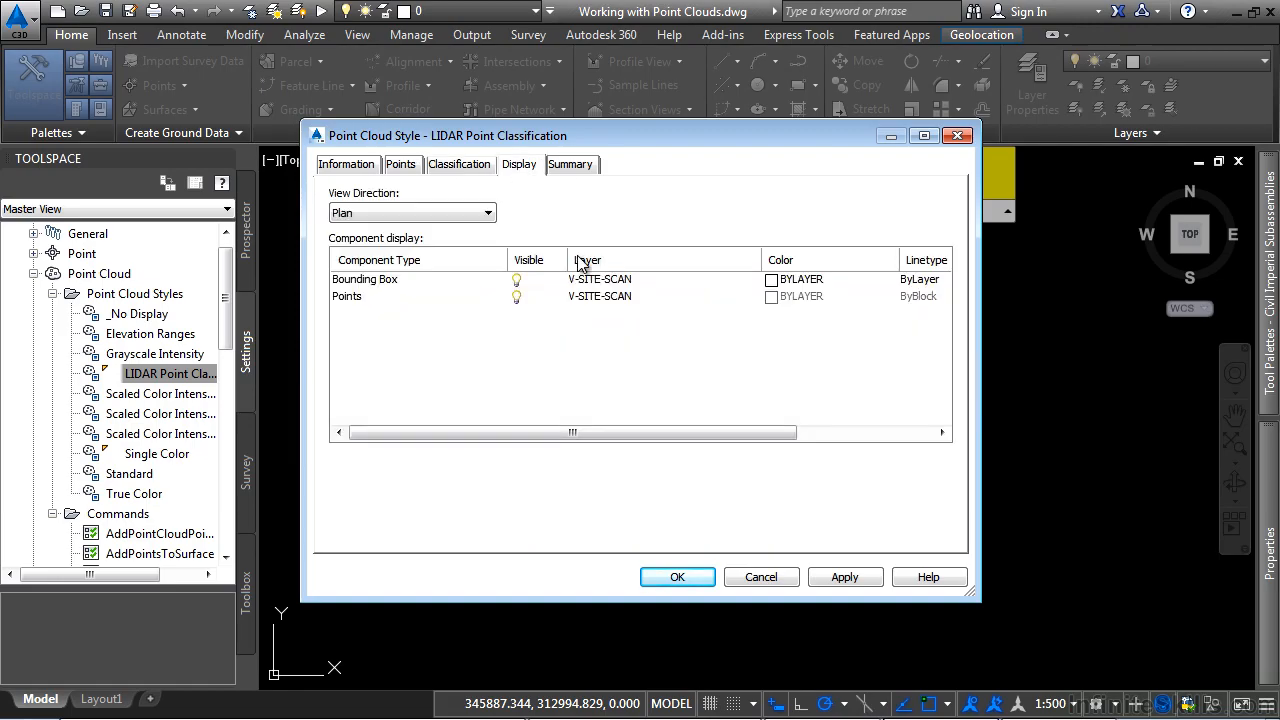
left_click(427, 214)
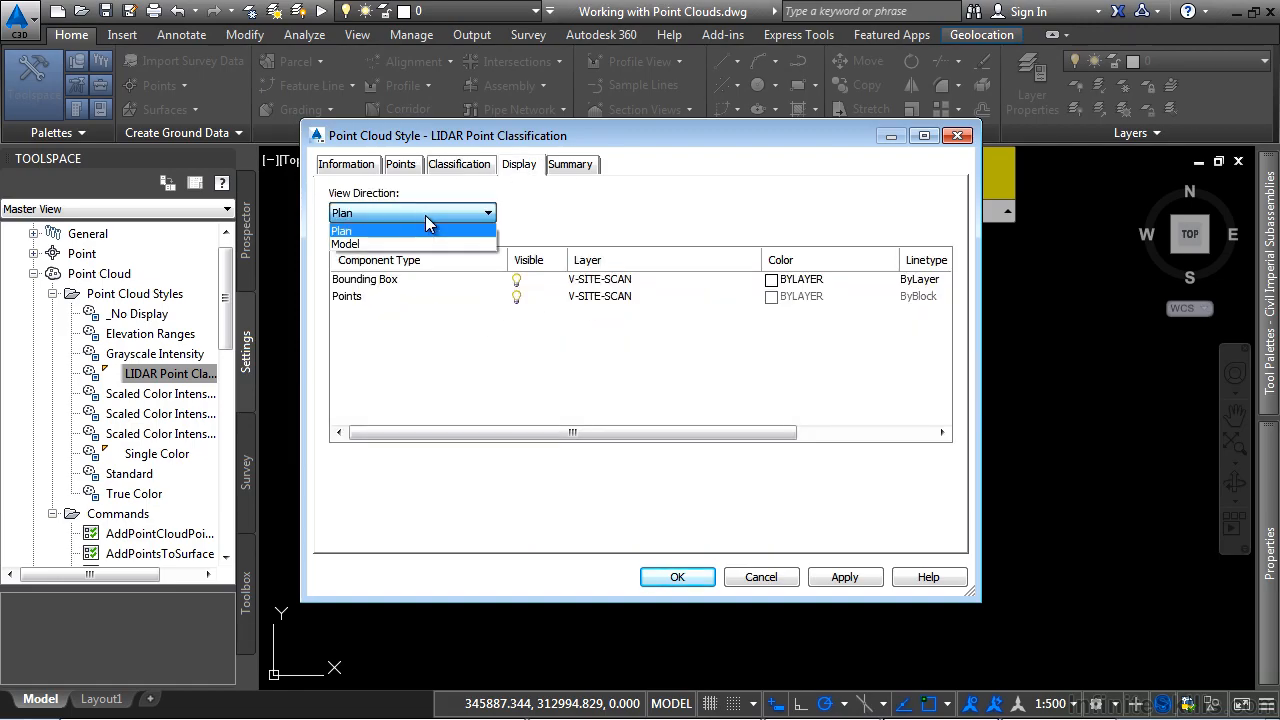
left_click(426, 215)
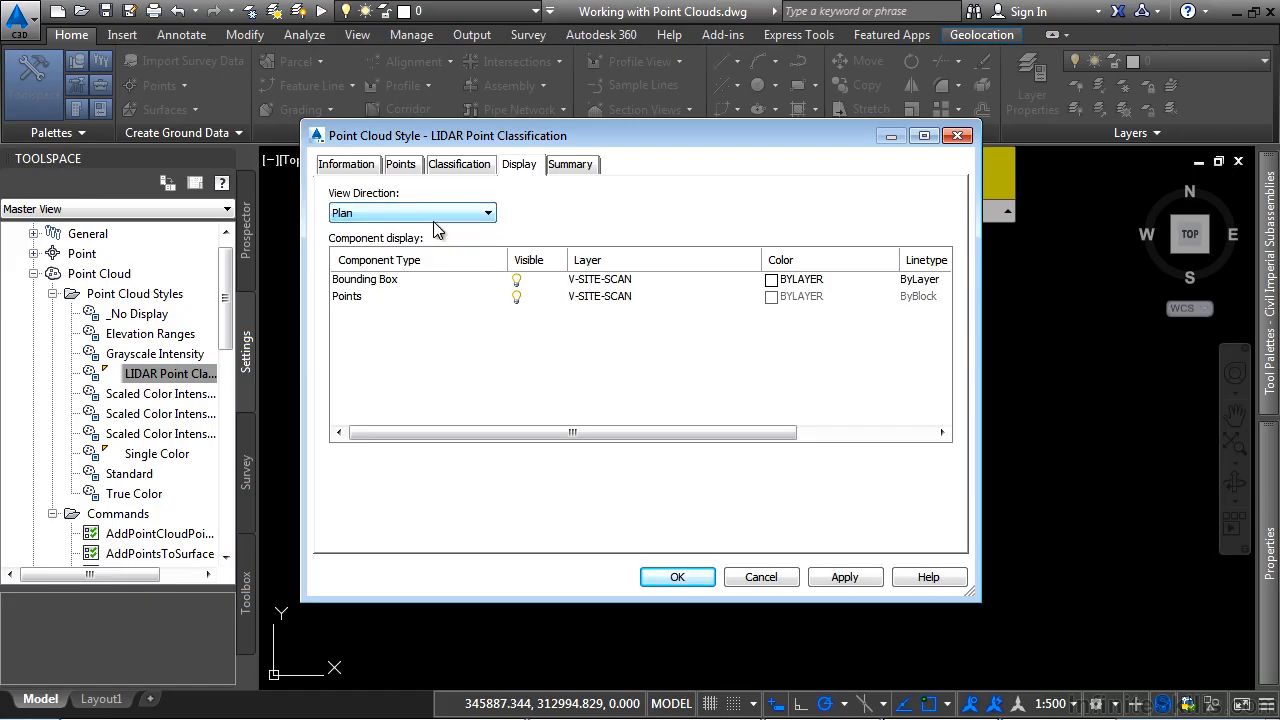
left_click(752, 580)
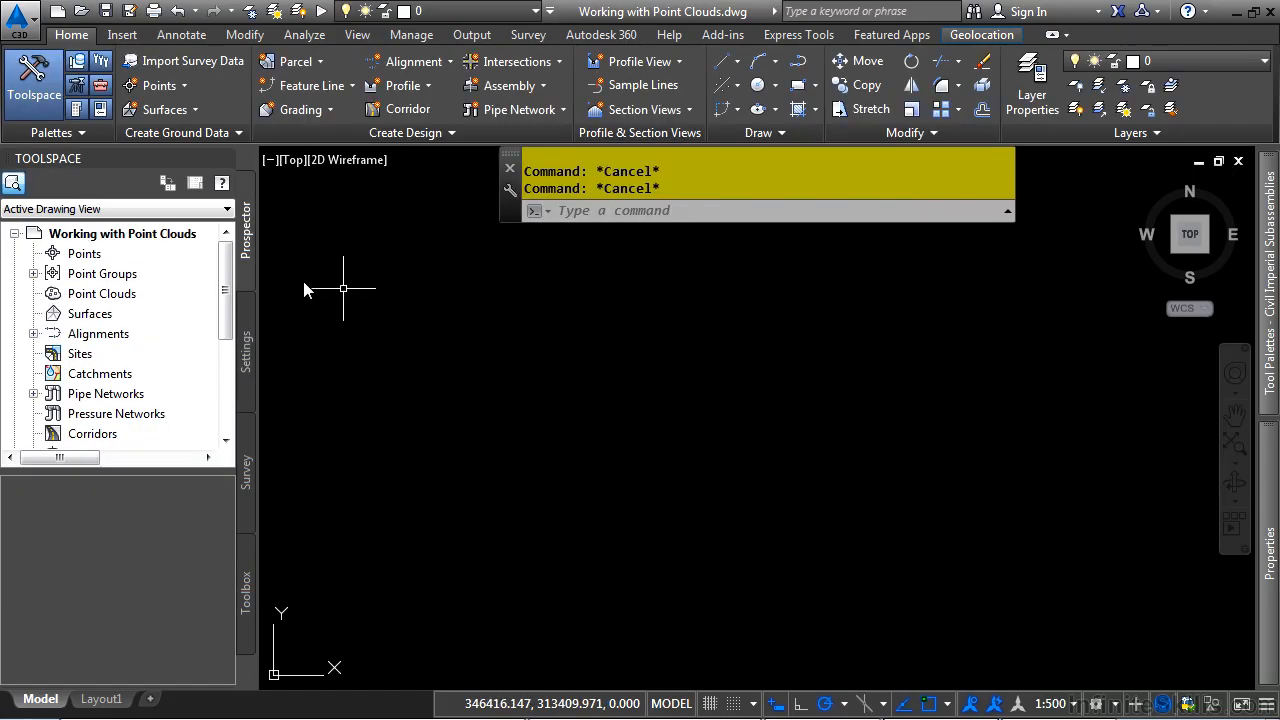
Start a new point cloud with the default name and LIDAR Point Classification style, using ESRI ASC as the source file format
left_click(92, 298)
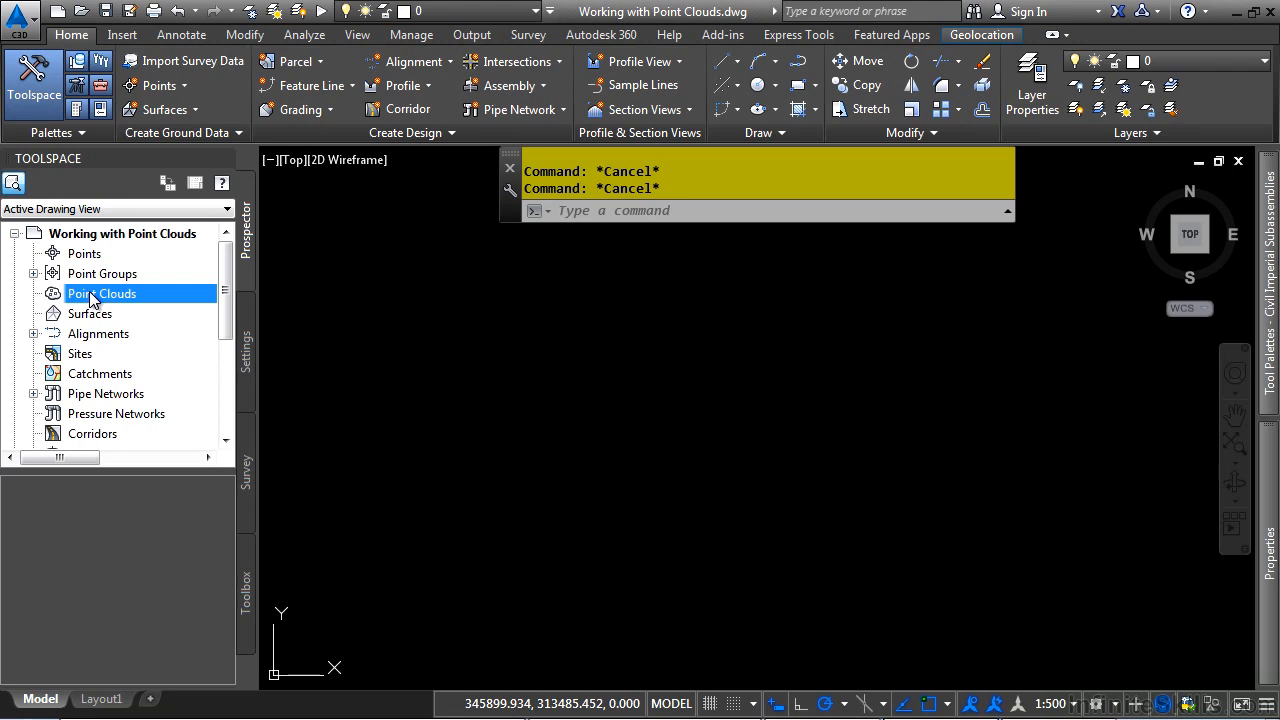
right_click(92, 296)
left_click(228, 303)
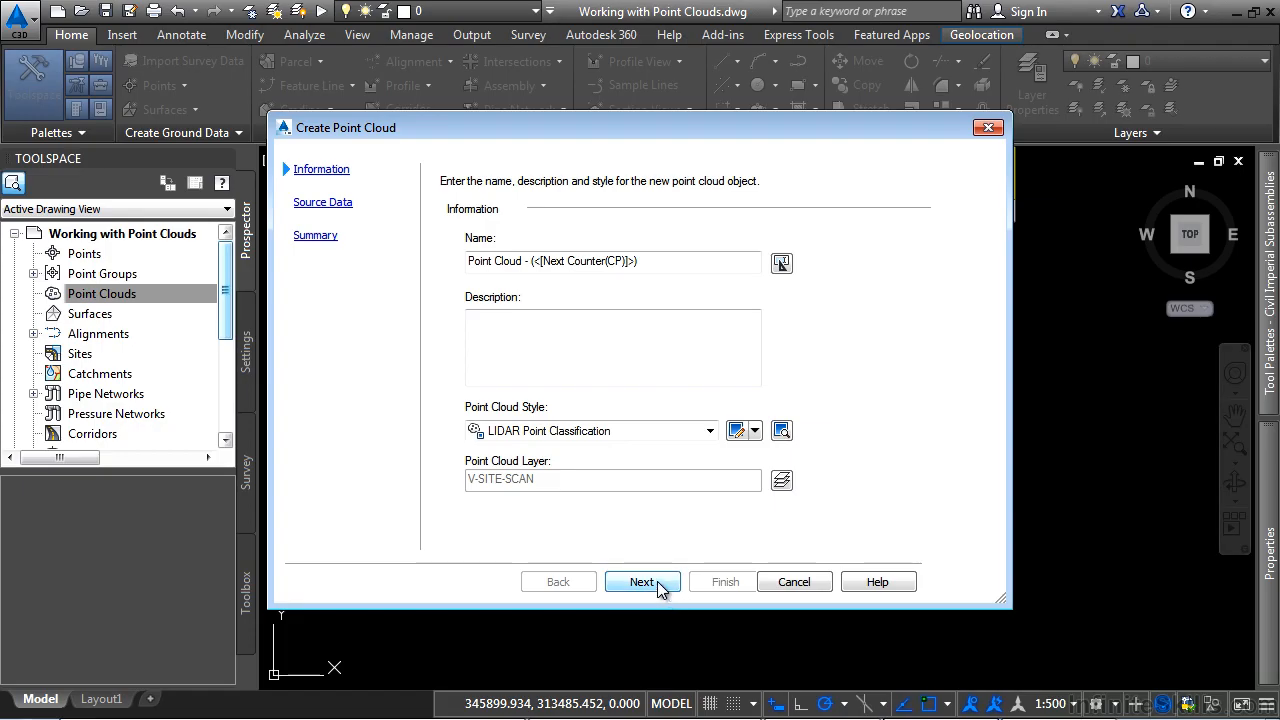
left_click(657, 581)
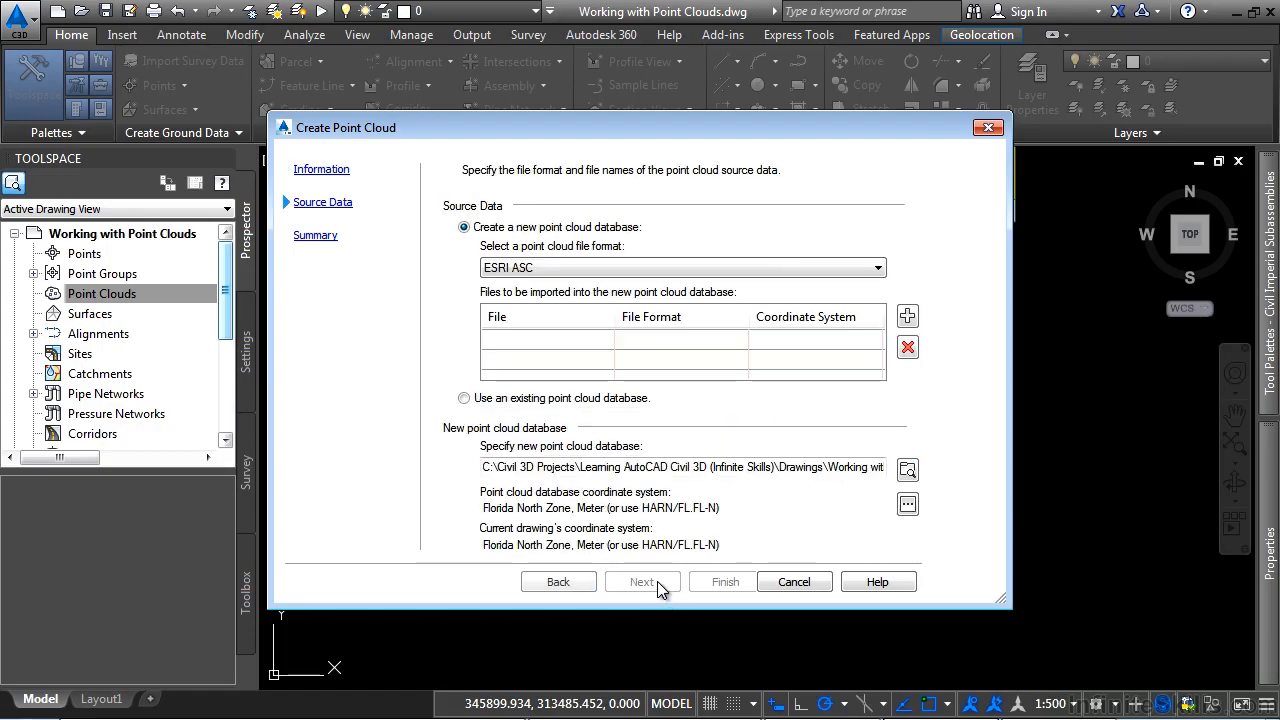
left_click(807, 266)
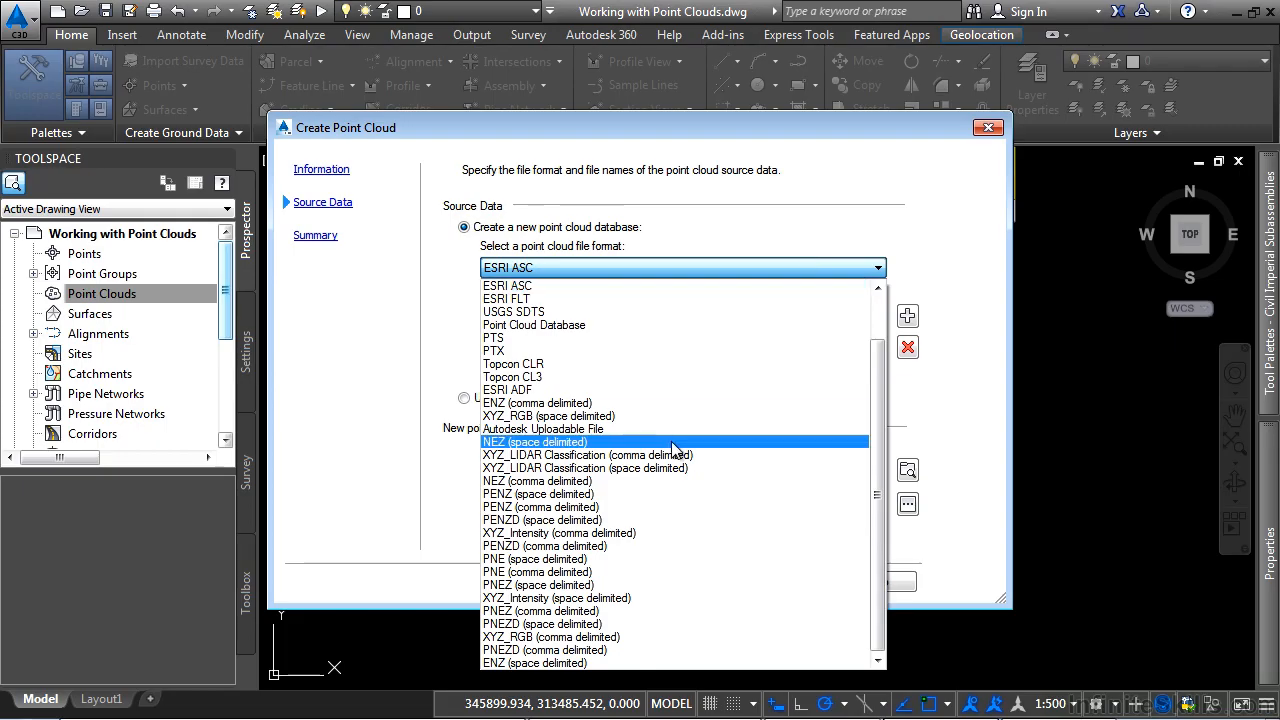
scroll(672, 442, "up", 3)
scroll(690, 430, "up", 1)
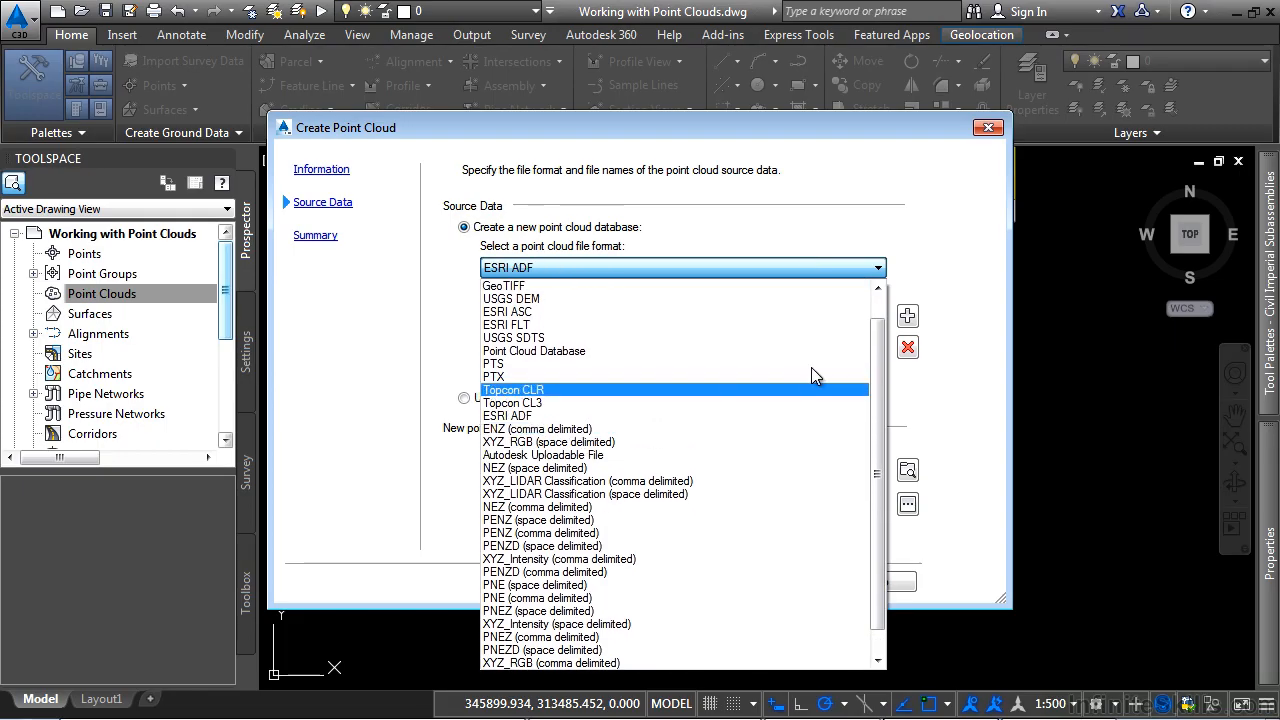
scroll(881, 308, "up", 2)
left_click_drag(880, 306, 909, 311)
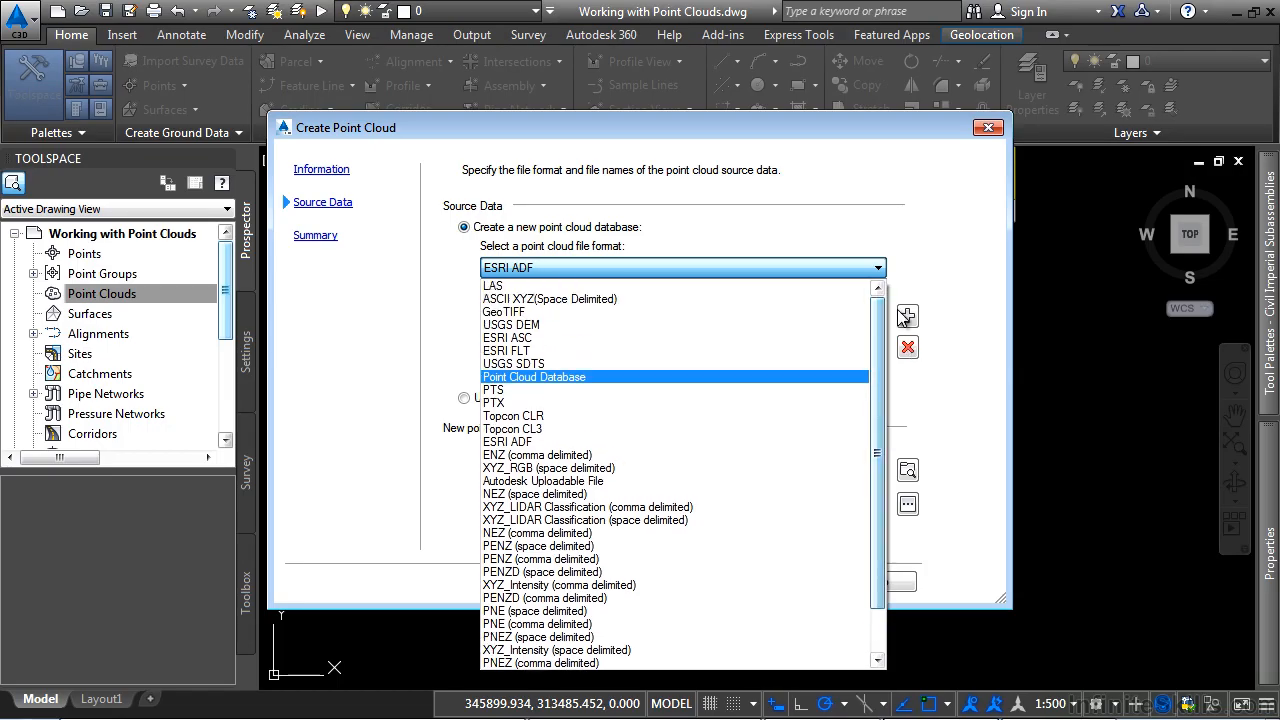
left_click(580, 337)
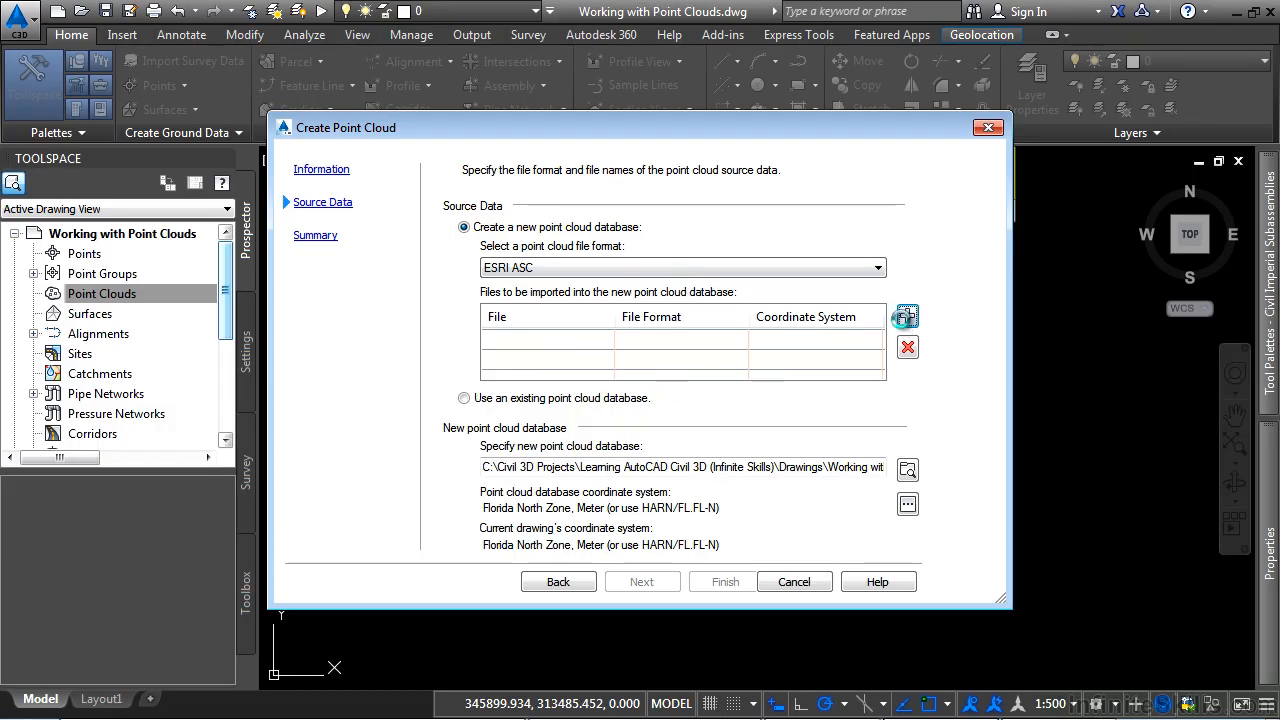
Add 1.asc and 2.asc from the Point Cloud Files folder as source files for the new point cloud database
left_click(907, 317)
left_click(387, 155)
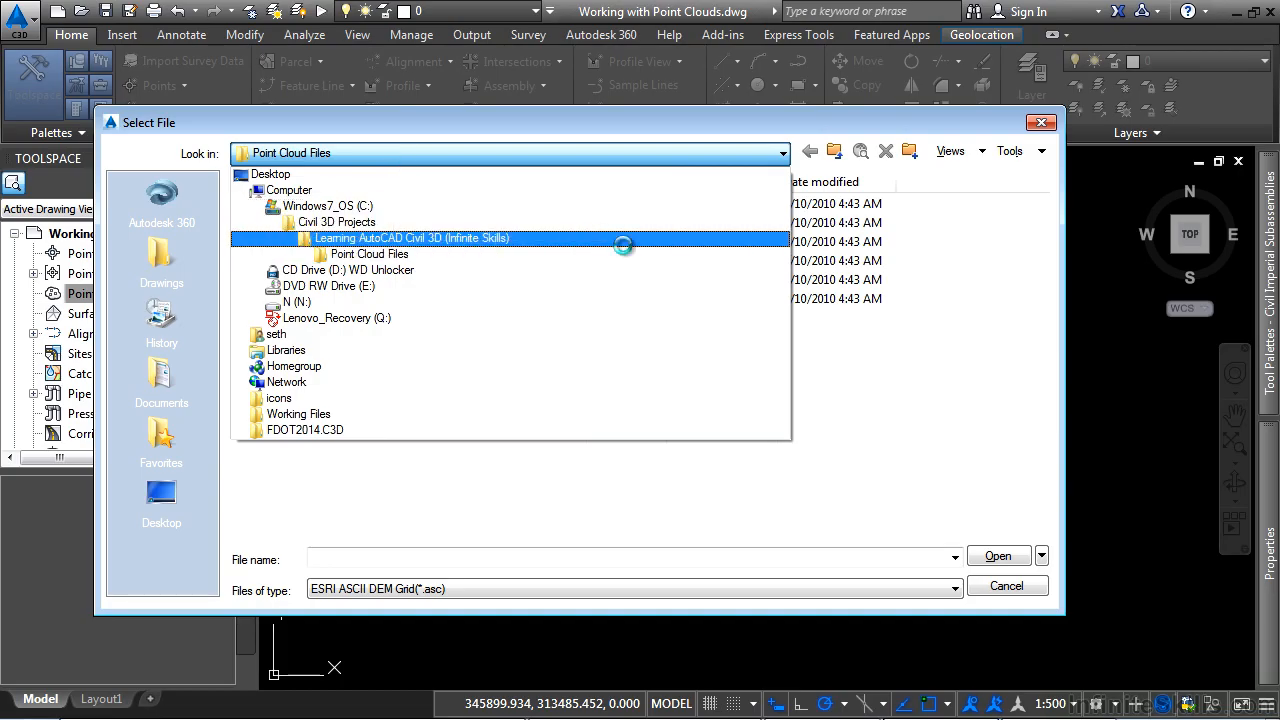
left_click(535, 254)
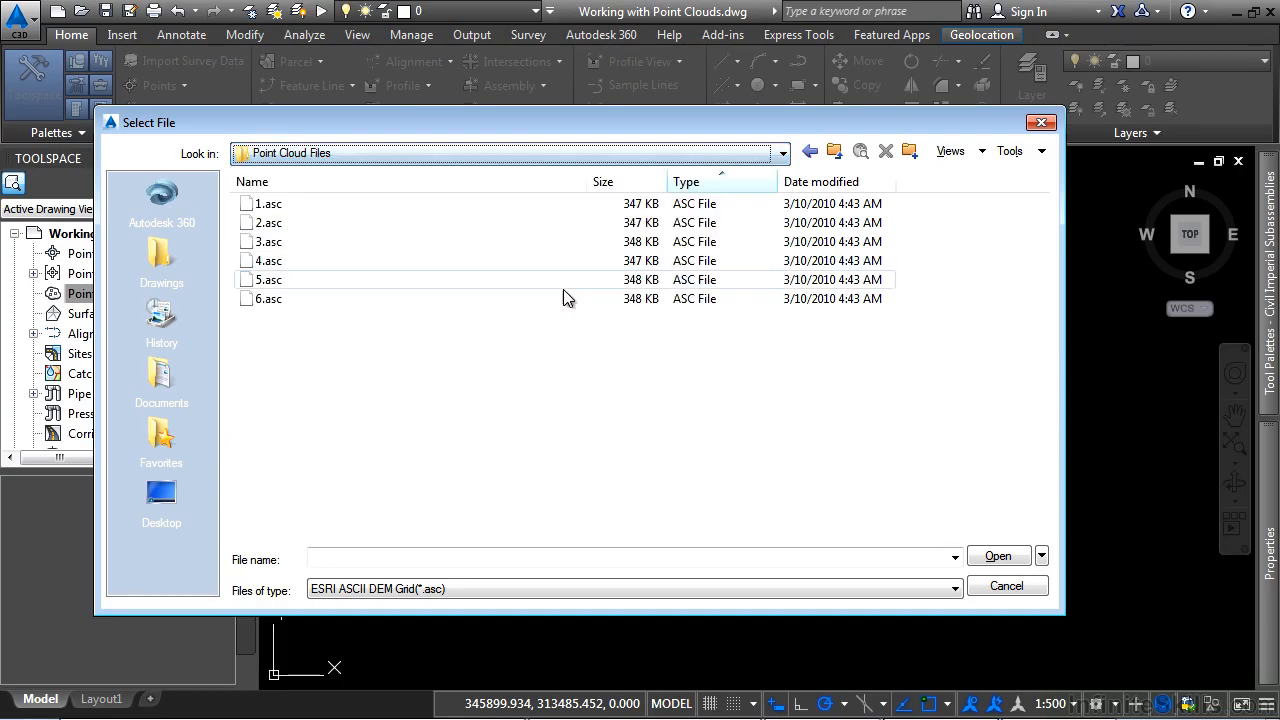
left_click(299, 209)
left_click(299, 222, "ctrl")
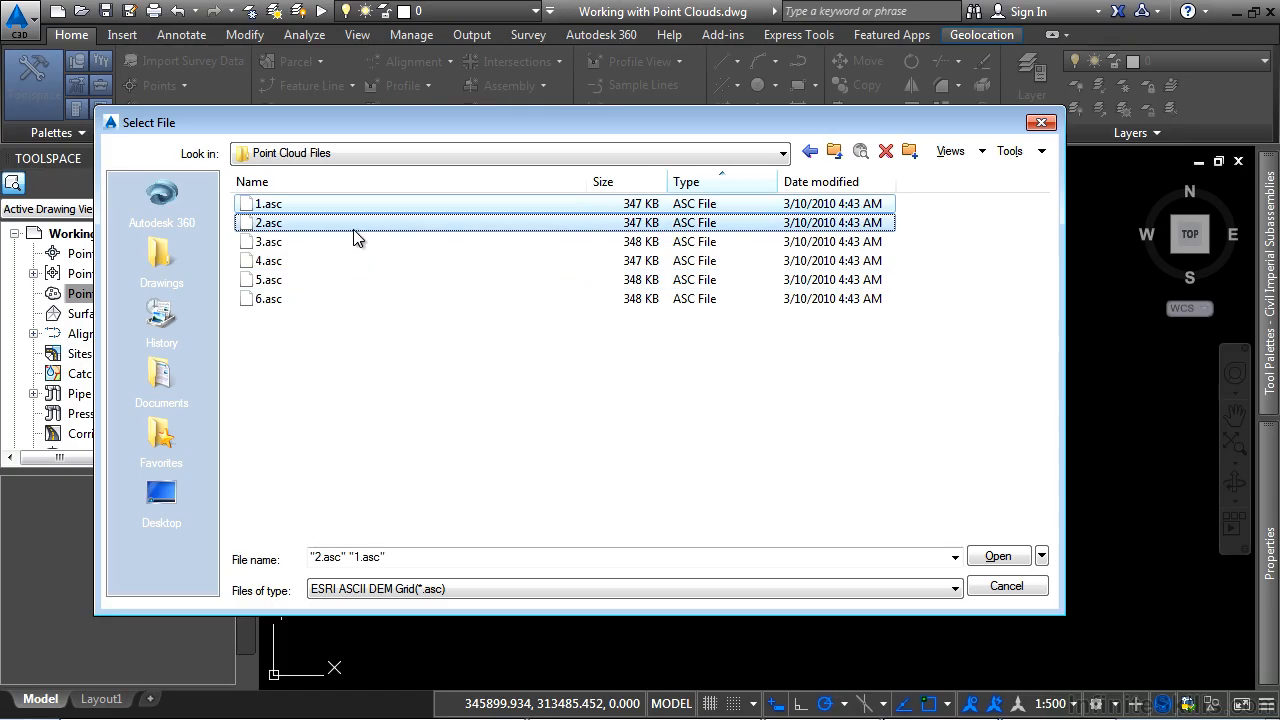
left_click(998, 558)
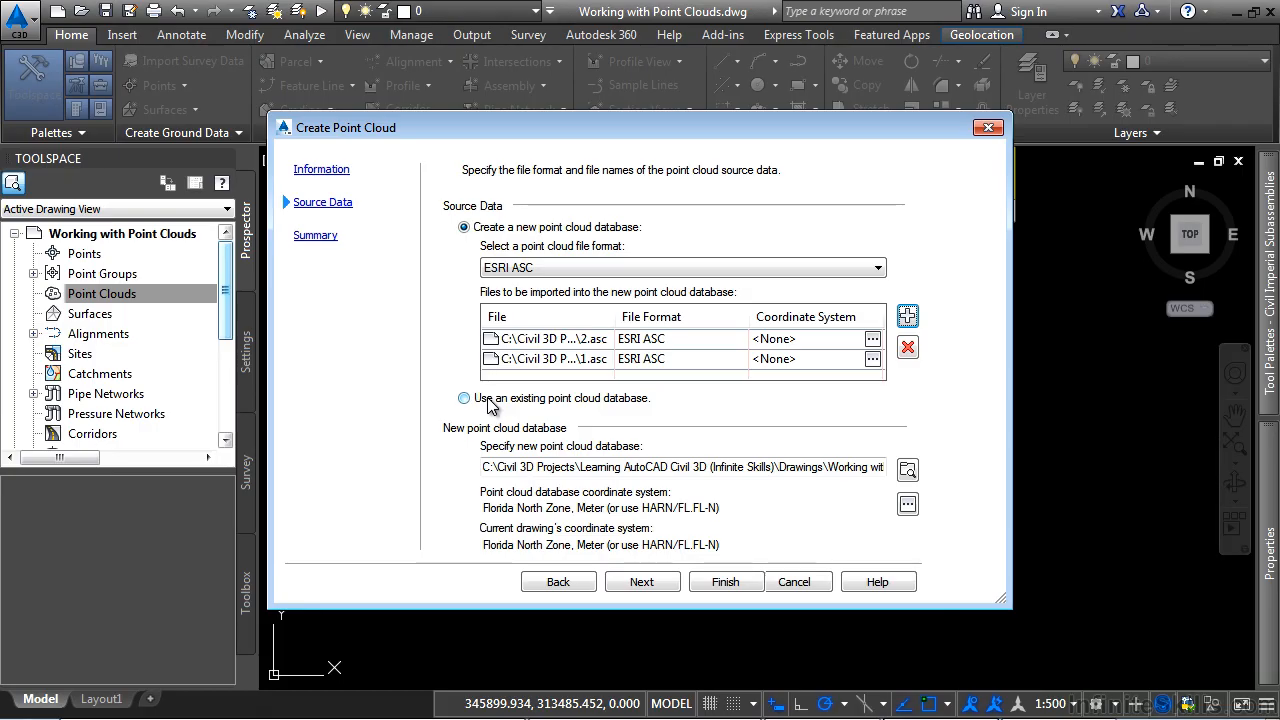
Accept the point cloud summary, create the database and dismiss the background processing notice
left_click(645, 583)
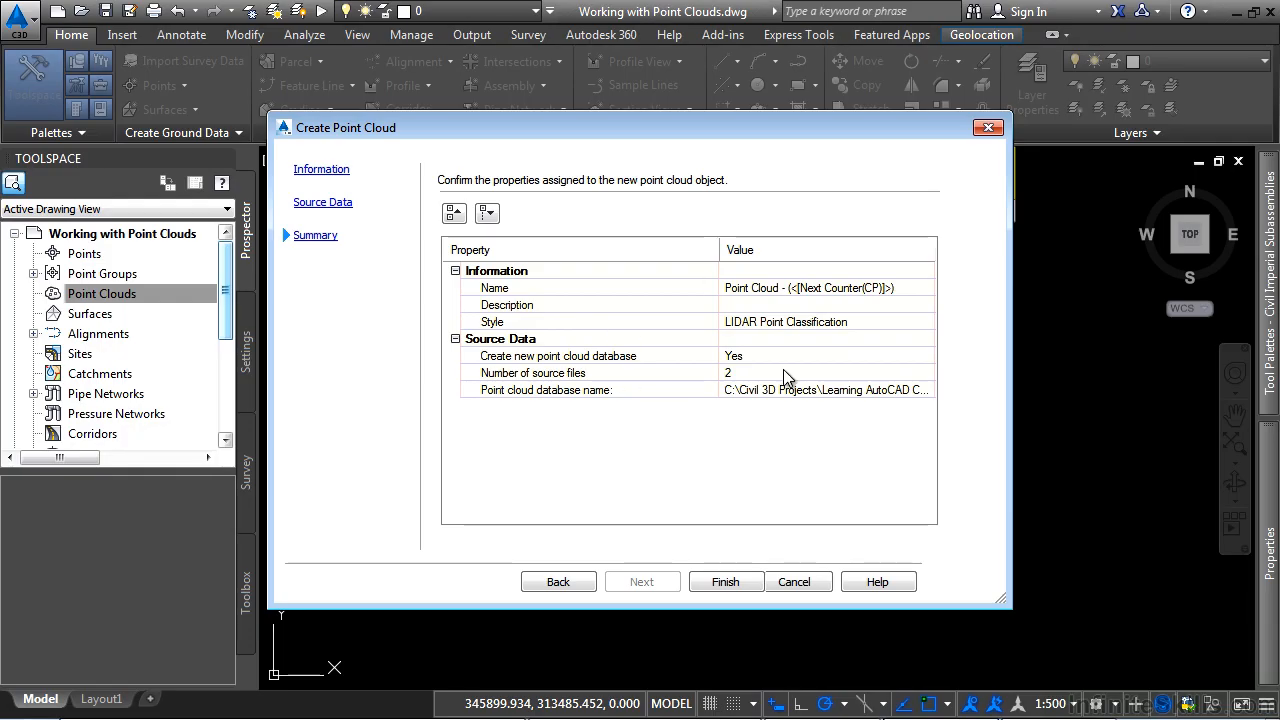
left_click(727, 582)
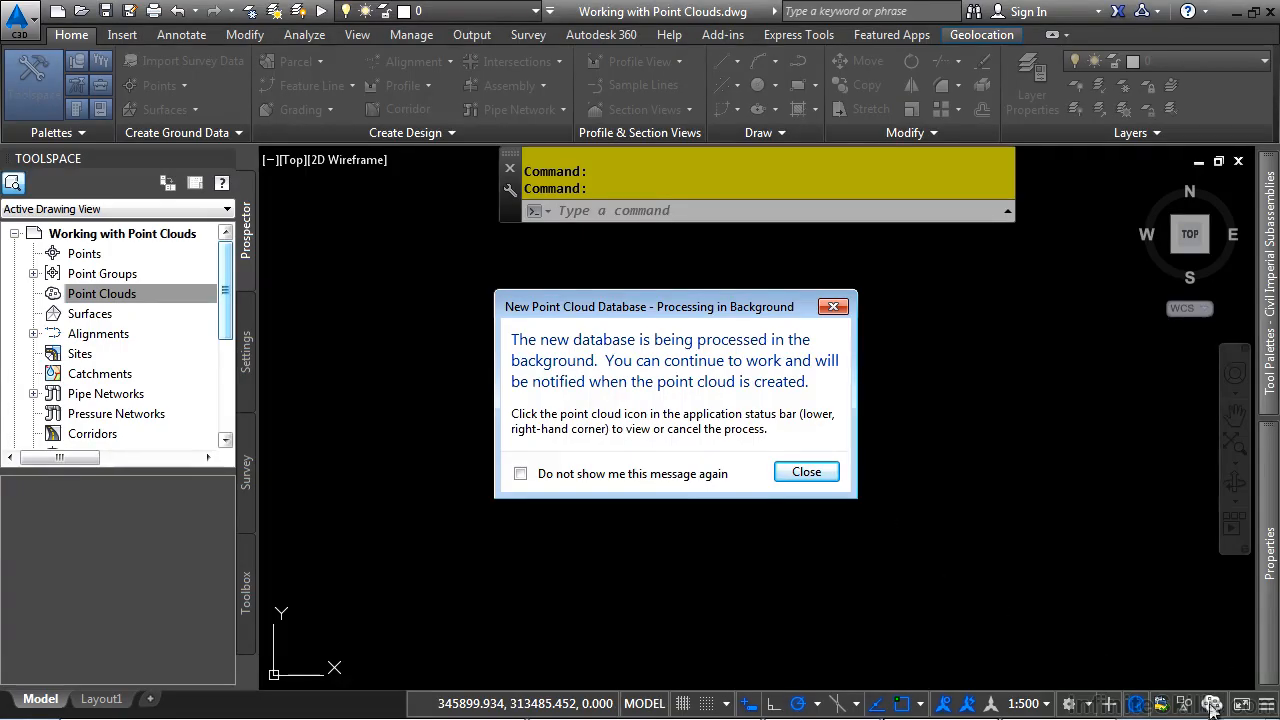
left_click(823, 477)
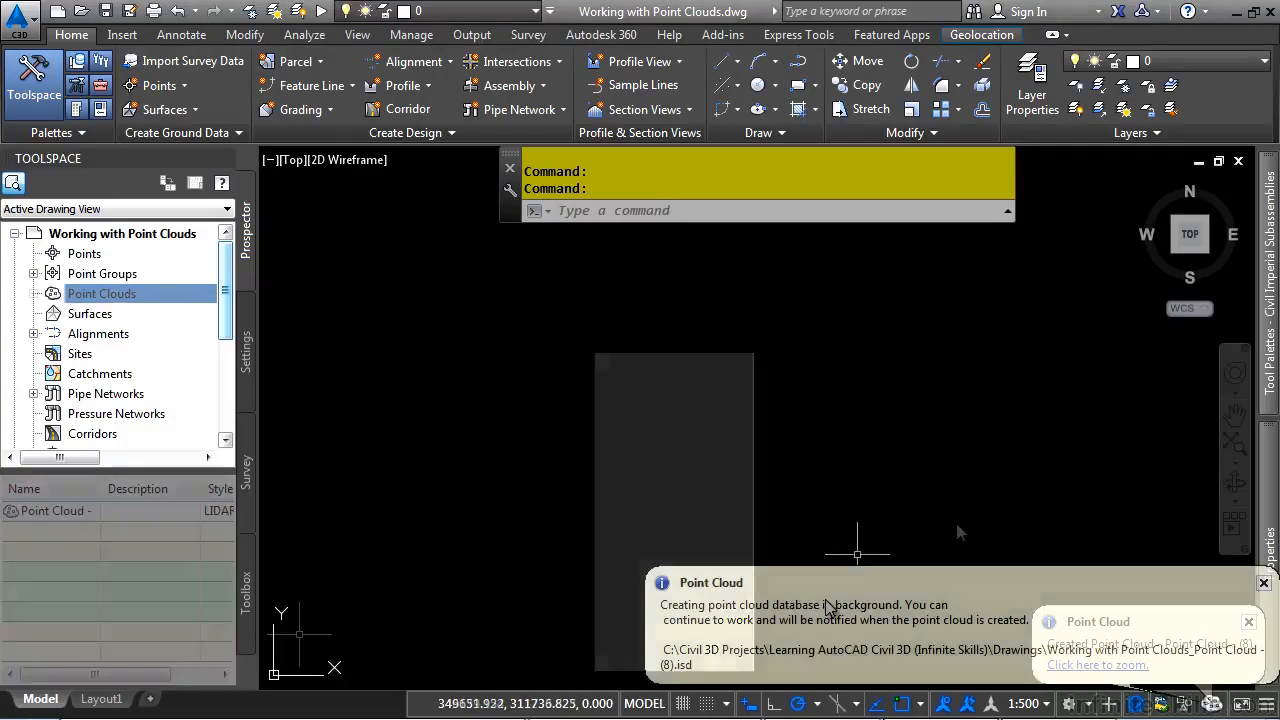
Zoom to the newly created point cloud and orbit to a 3D view to examine its terrain shape
left_click(1095, 666)
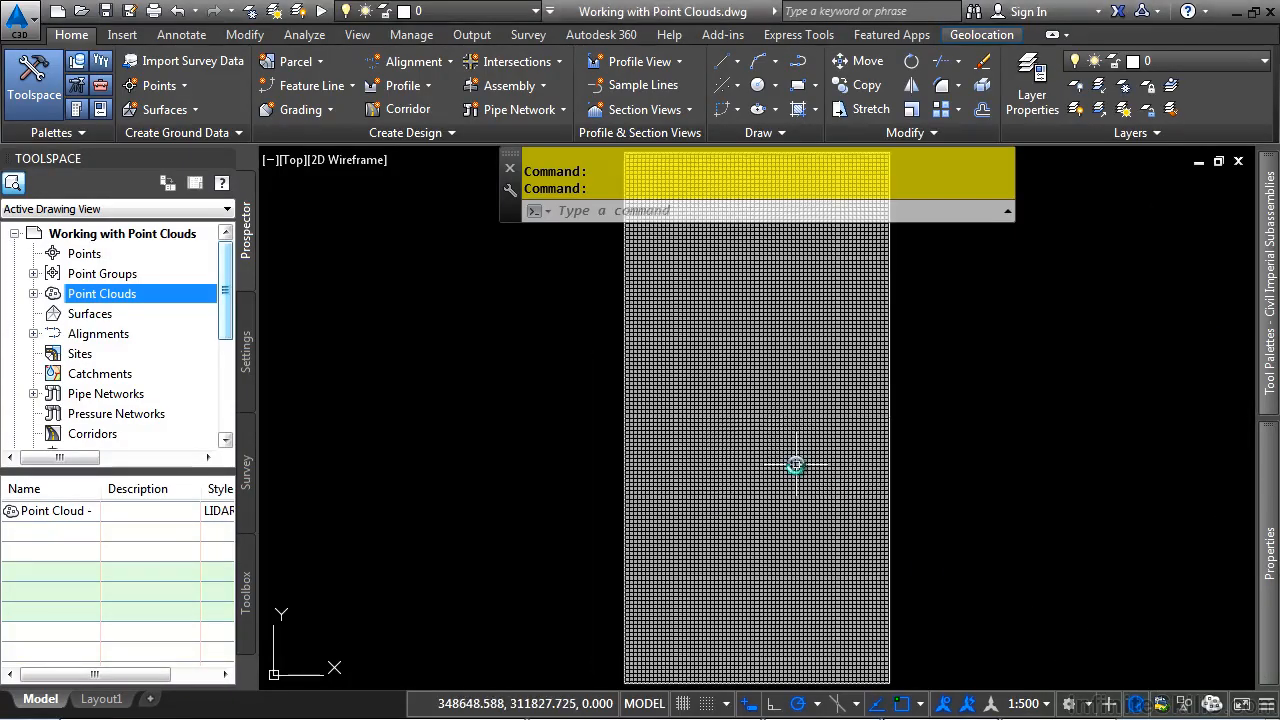
scroll(790, 467, "up", 2)
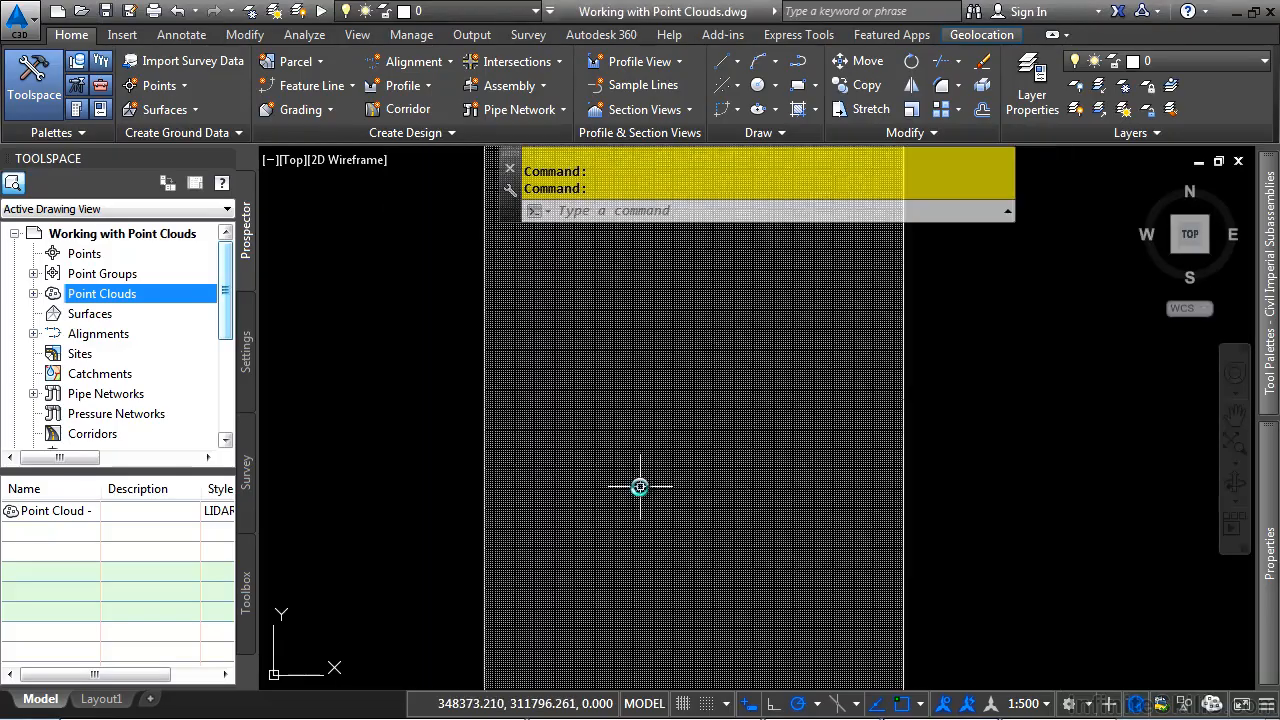
middle_click_drag(753, 651, 721, 487, "shift")
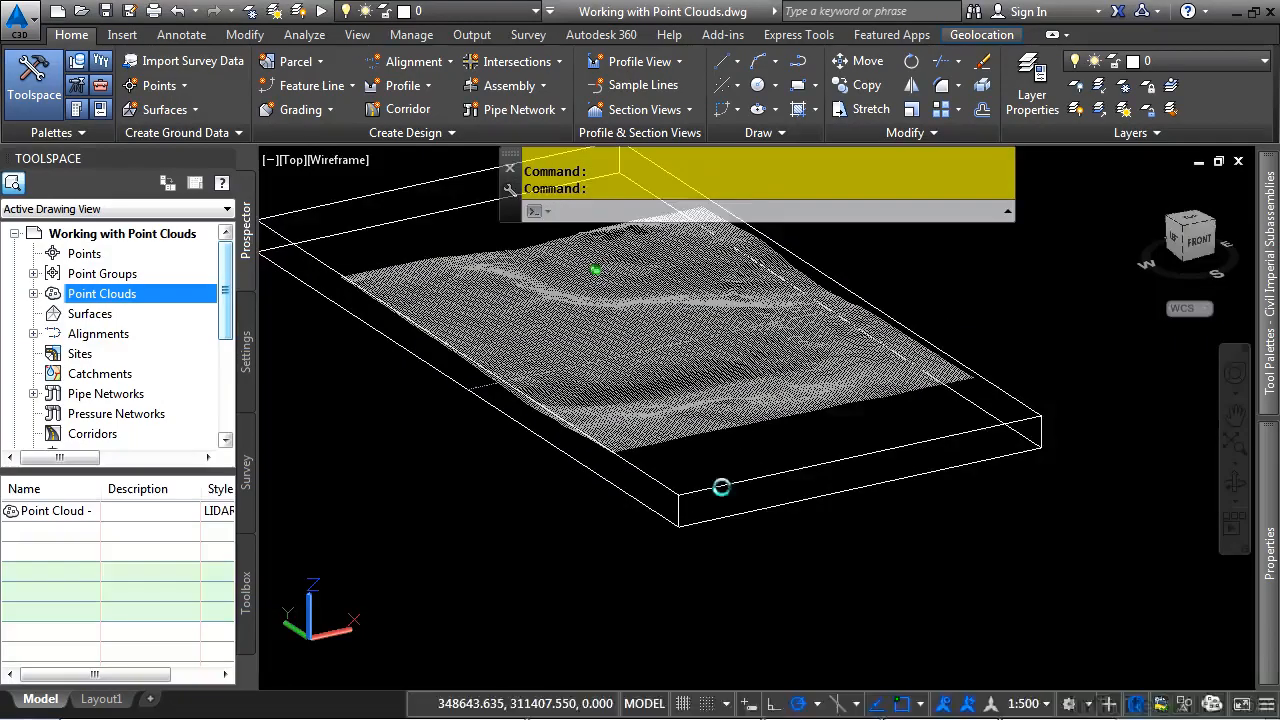
middle_click_drag(596, 370, 694, 525)
scroll(690, 447, "up", 2)
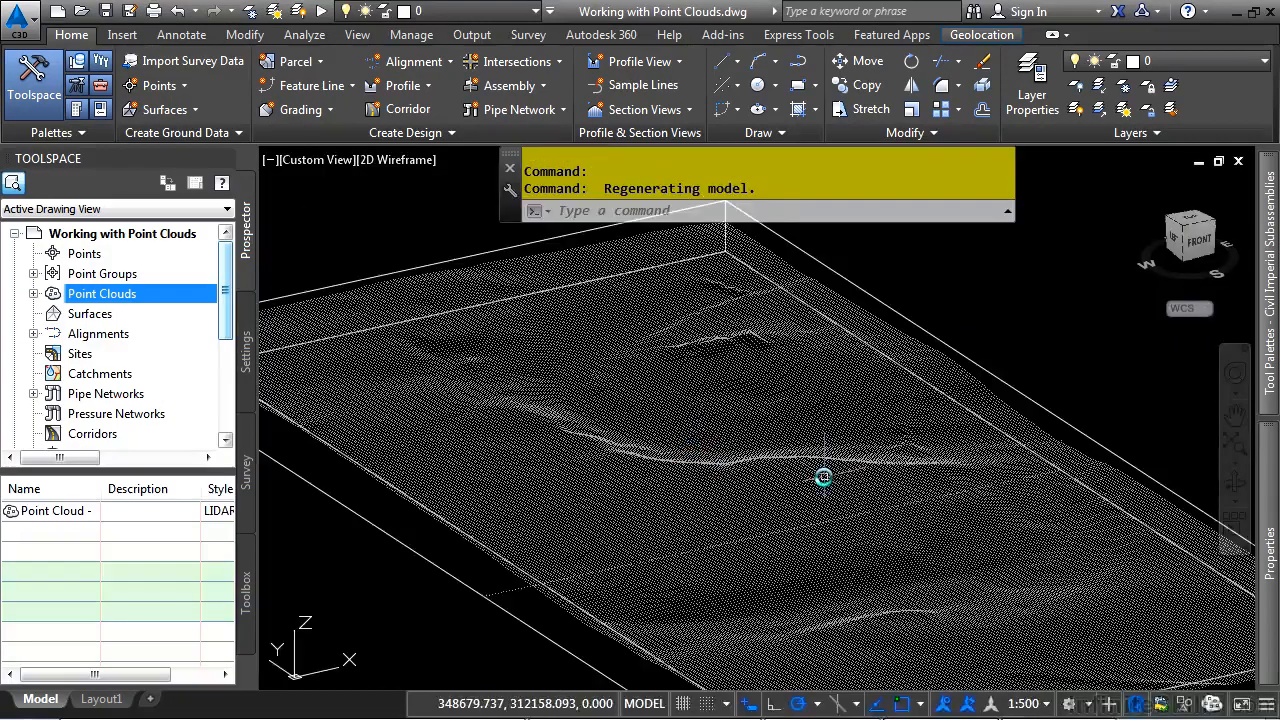
mouse_move(822, 478)
mouse_move(661, 524)
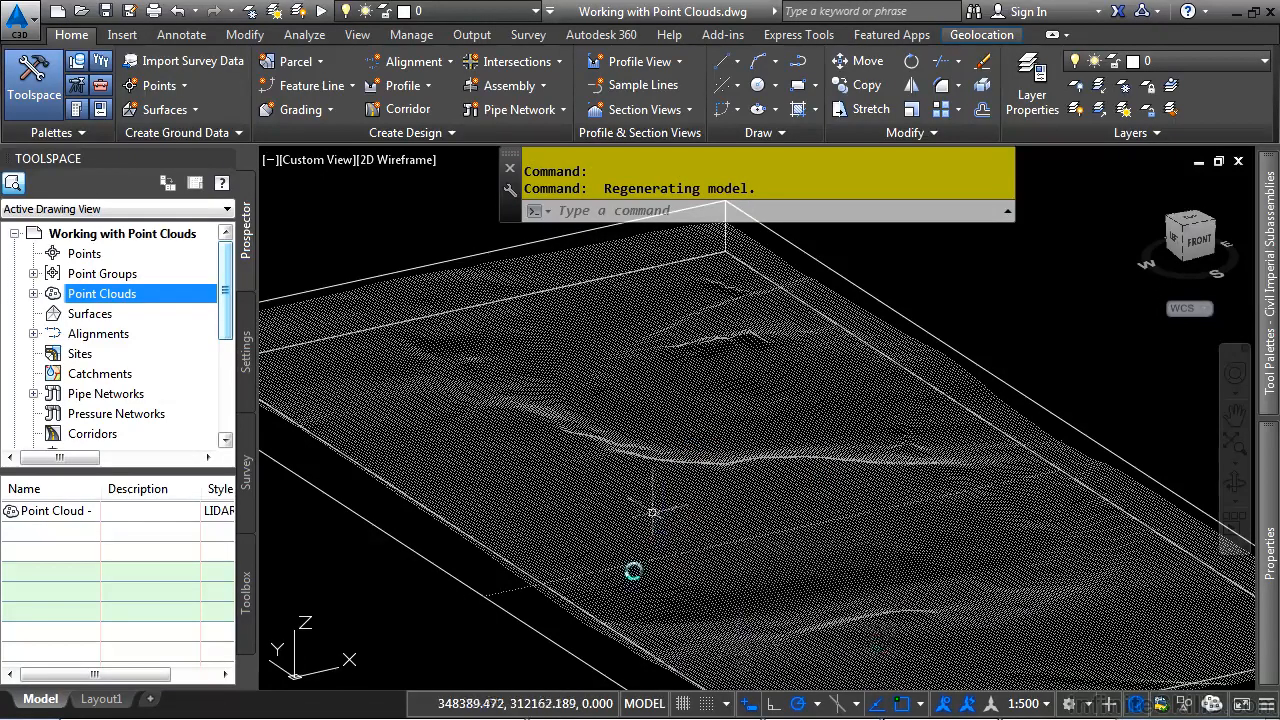
mouse_move(726, 450)
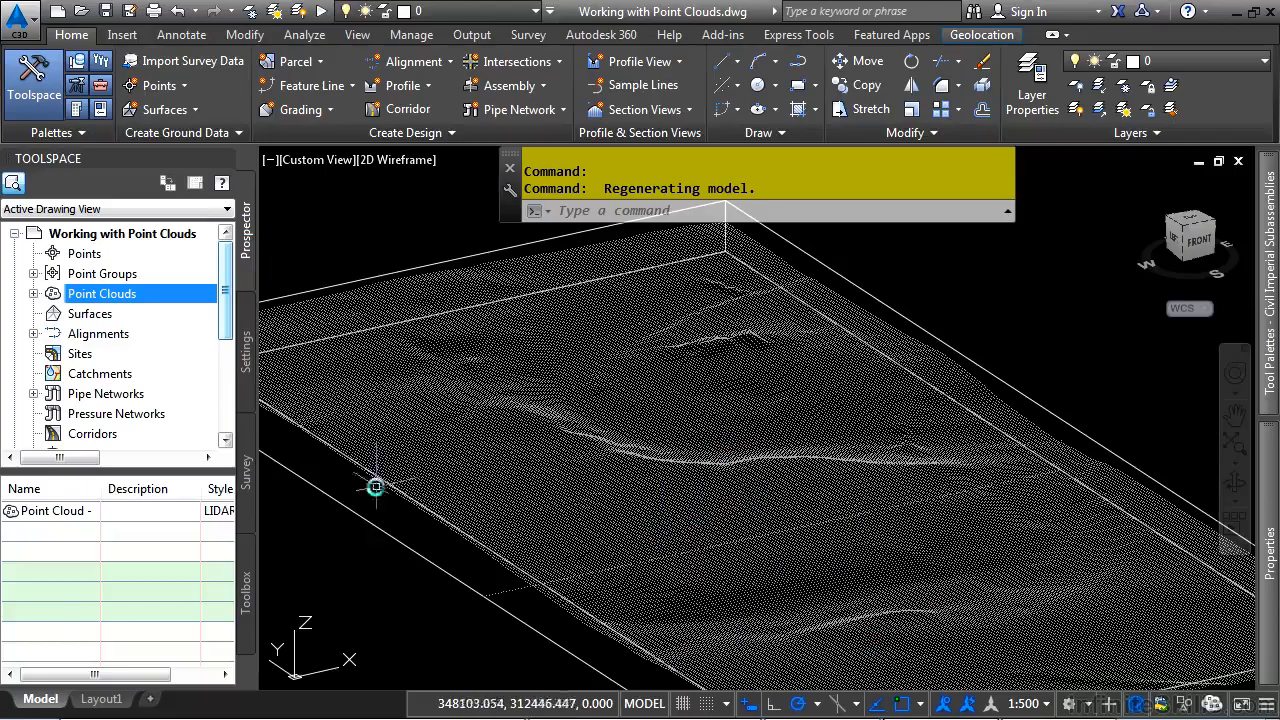
Open the properties of the new point cloud from the drawing's Point Clouds collection
double_click(58, 298)
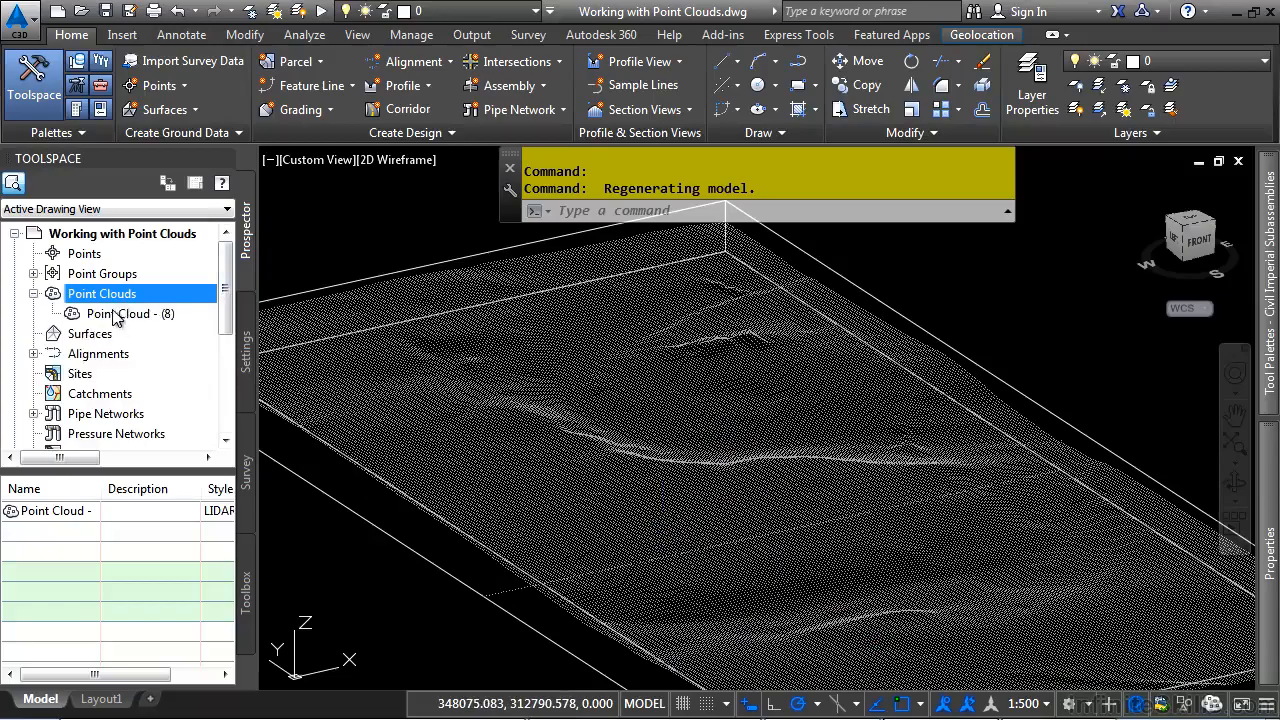
left_click(117, 316)
right_click(121, 317)
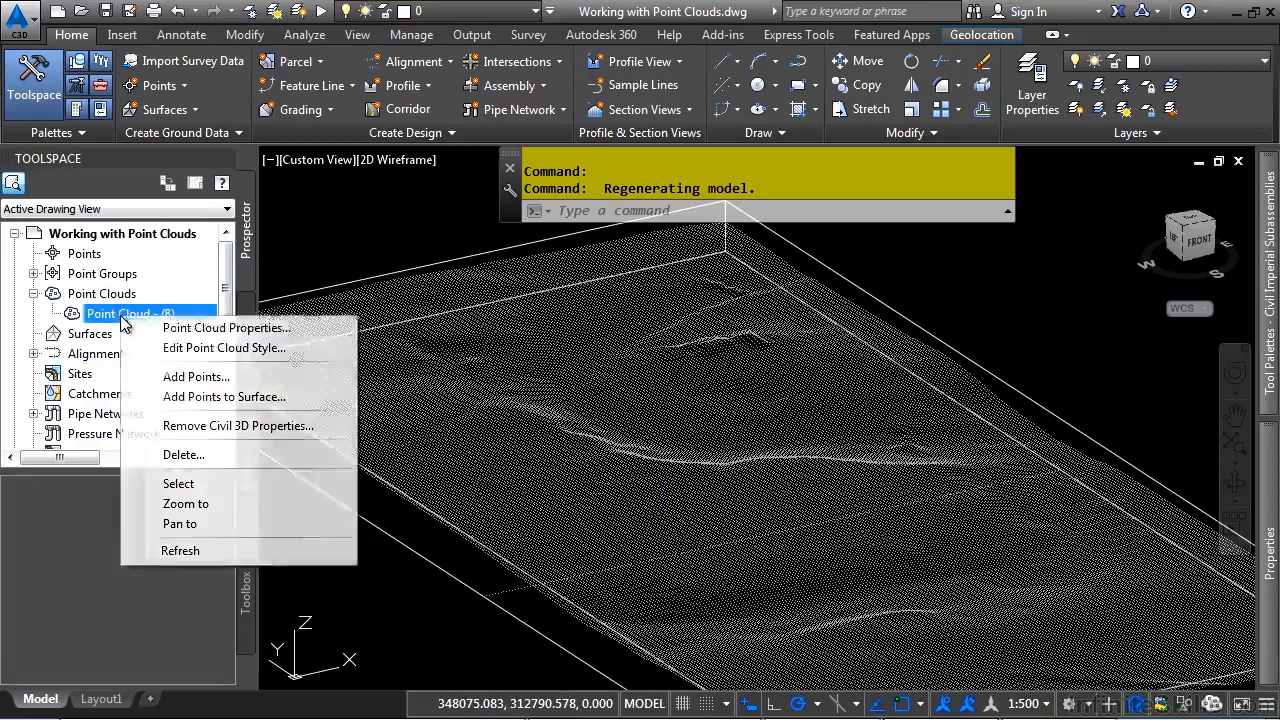
left_click(212, 335)
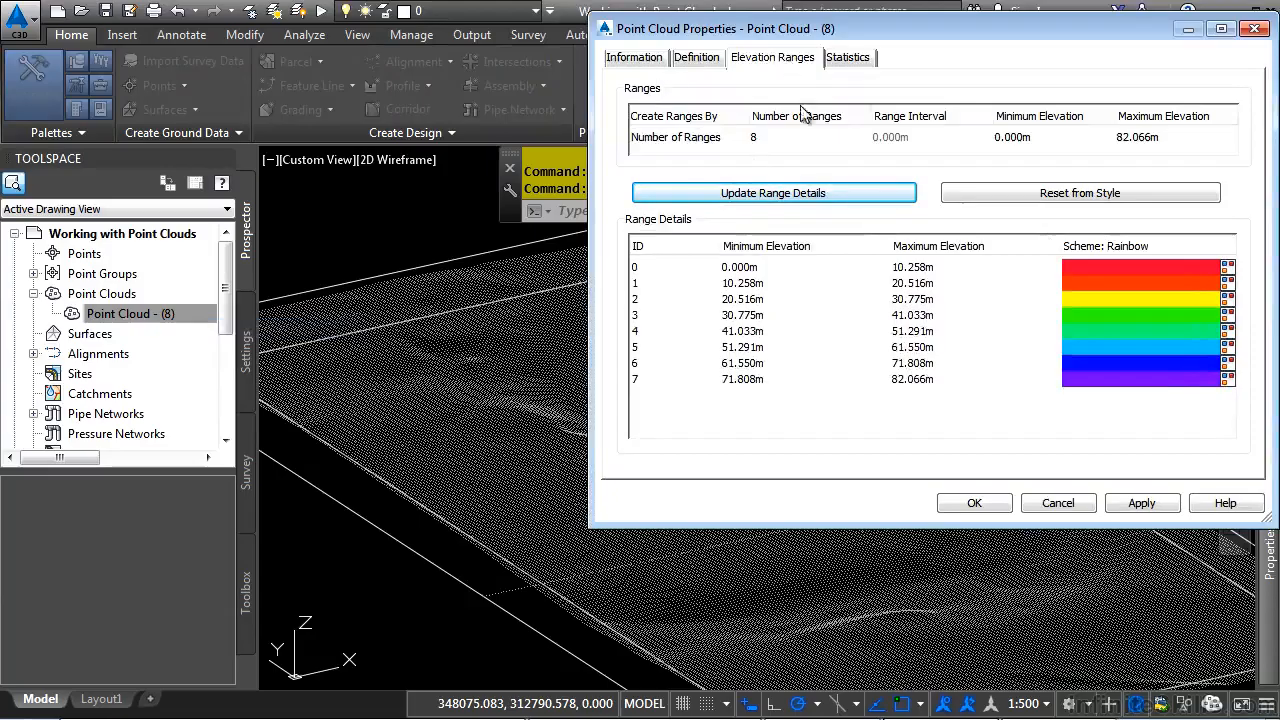
Divide the point cloud into 3 elevation ranges split at 50 m and 70 m, and accept the property changes
left_click(784, 137)
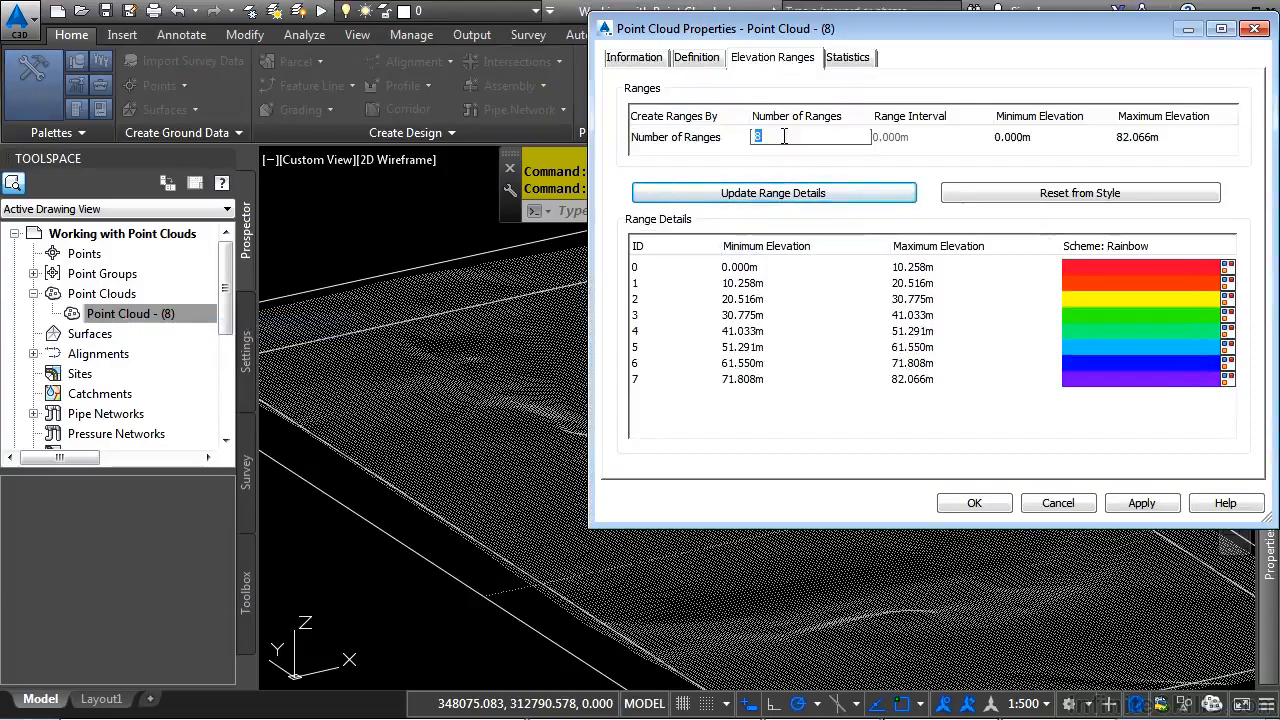
left_click(768, 195)
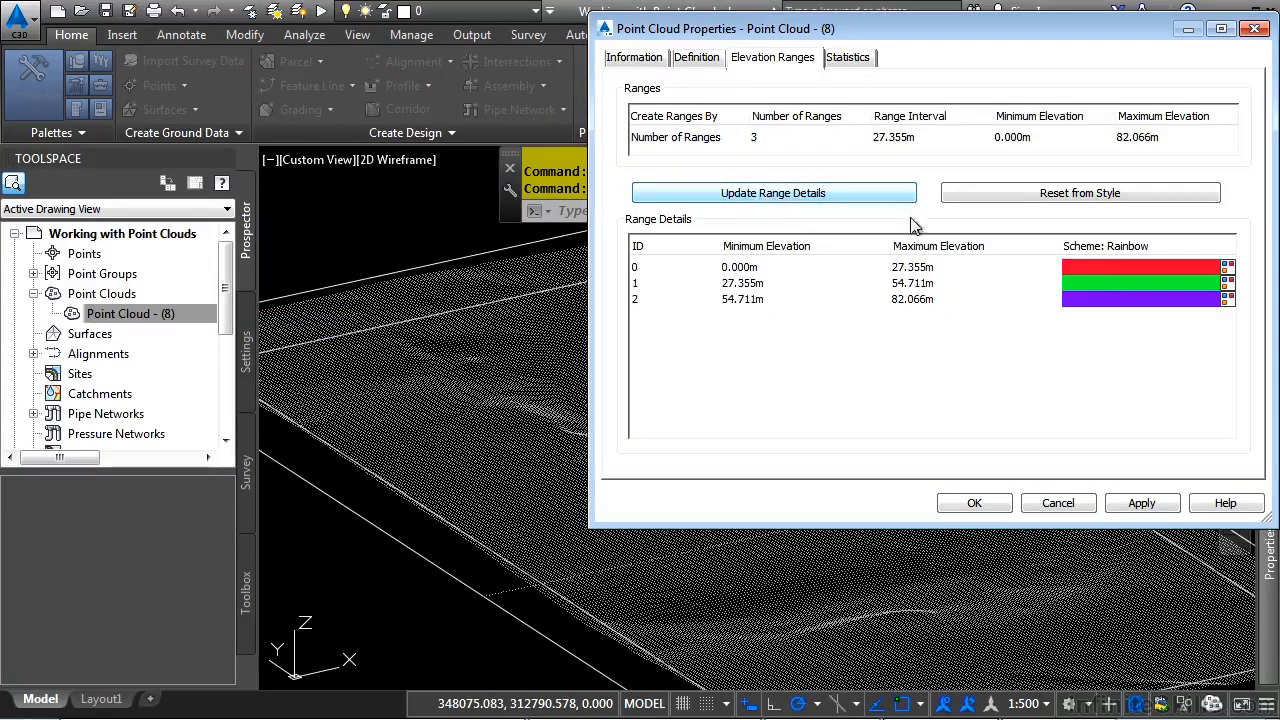
double_click(926, 268)
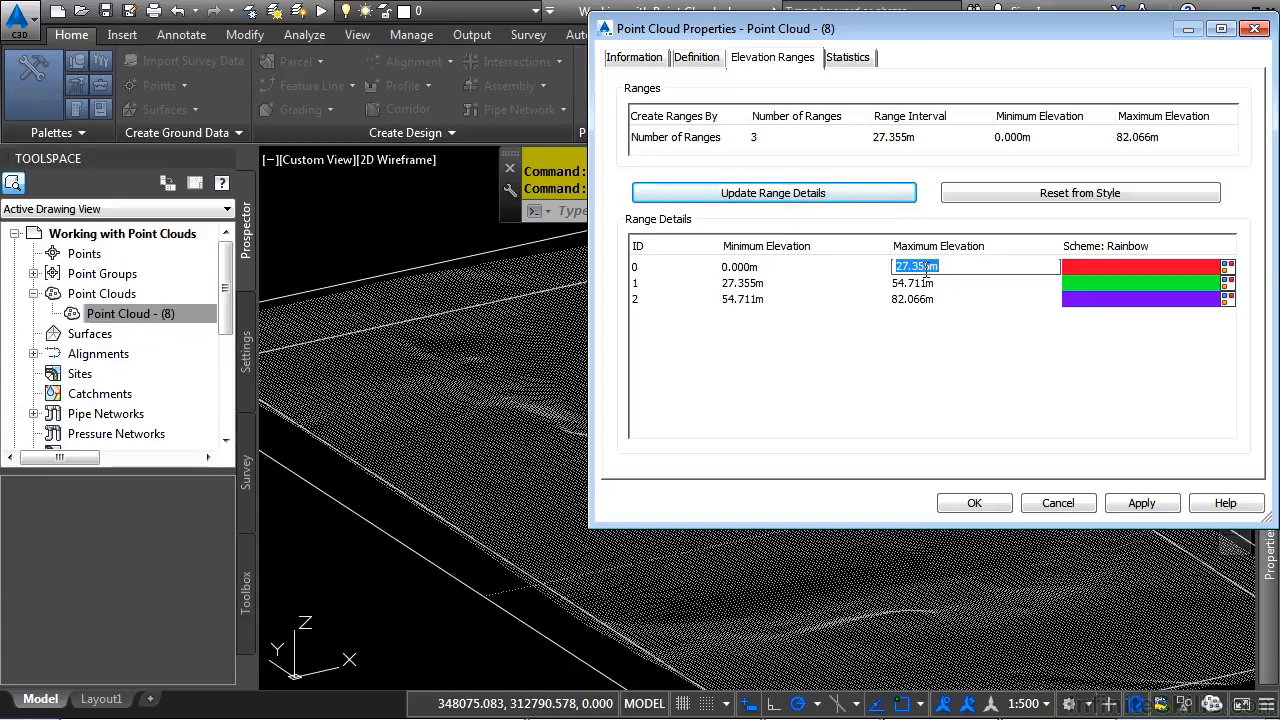
type("50")
key("Return")
double_click(926, 284)
type("70")
key("Return")
double_click(770, 300)
type("70")
key("Return")
double_click(949, 302)
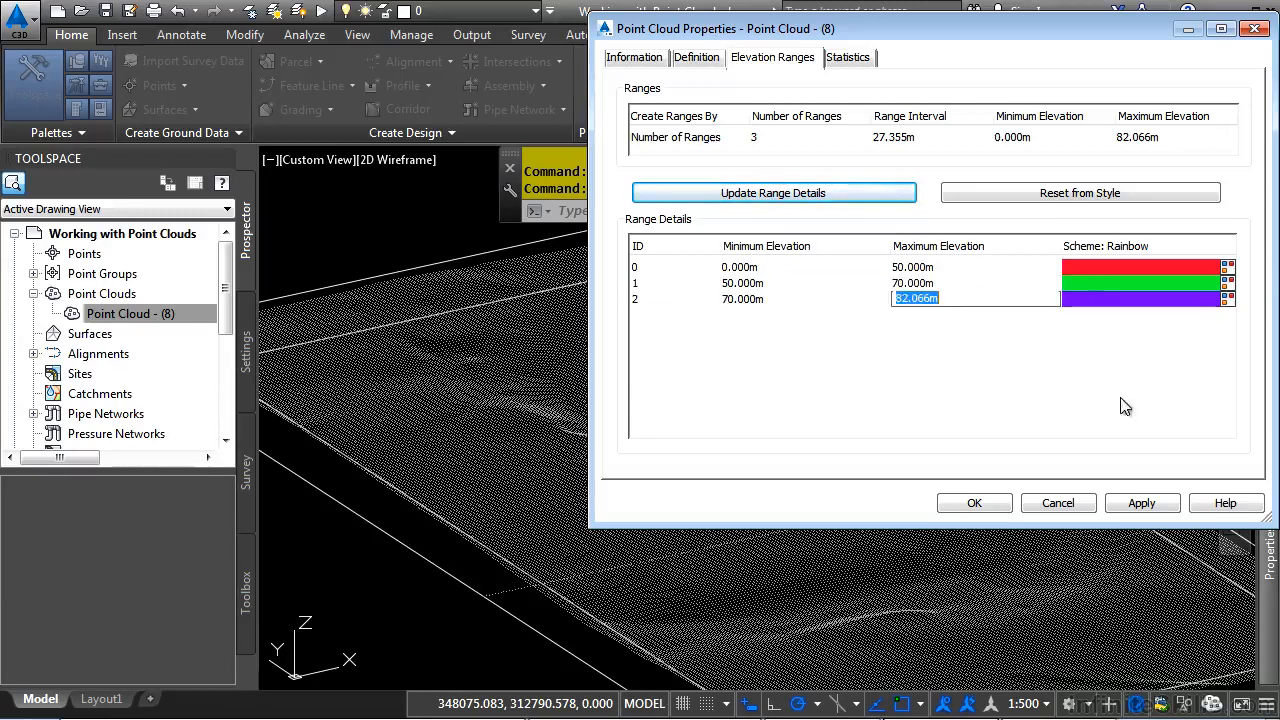
left_click(973, 503)
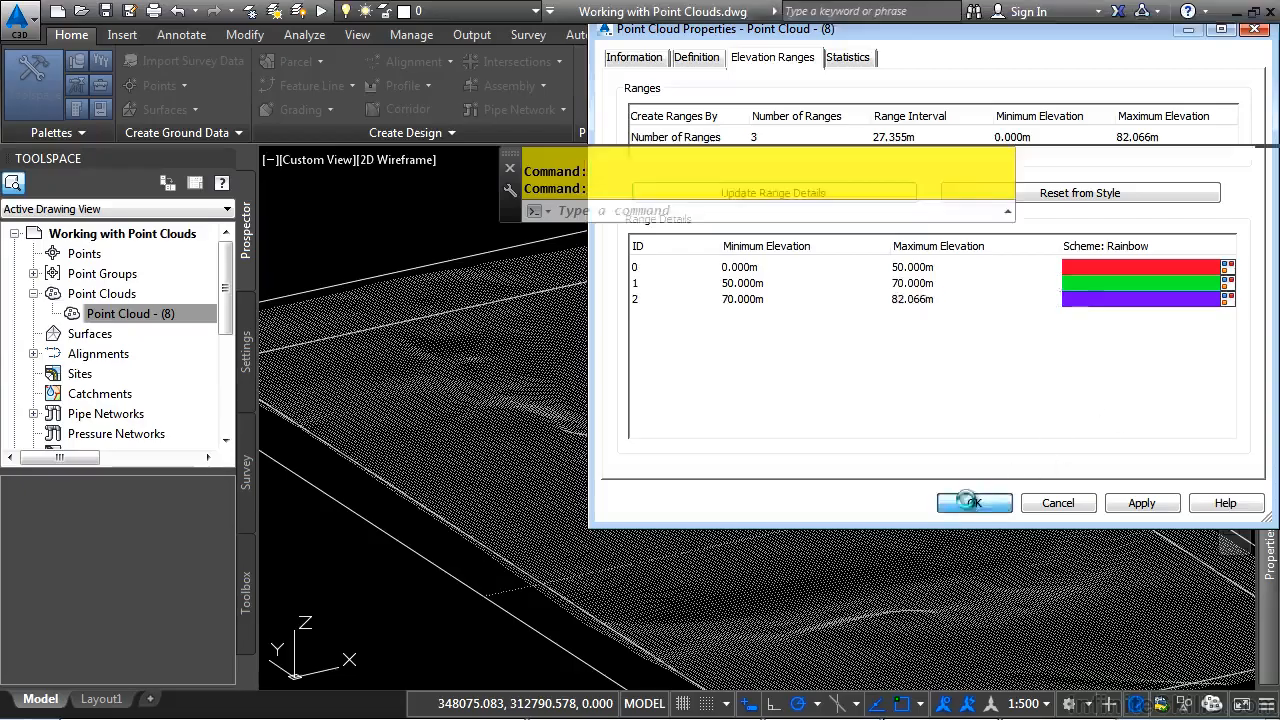
Reopen the point cloud's properties and change its point cloud style to Elevation Ranges
scroll(657, 520, "down", 2)
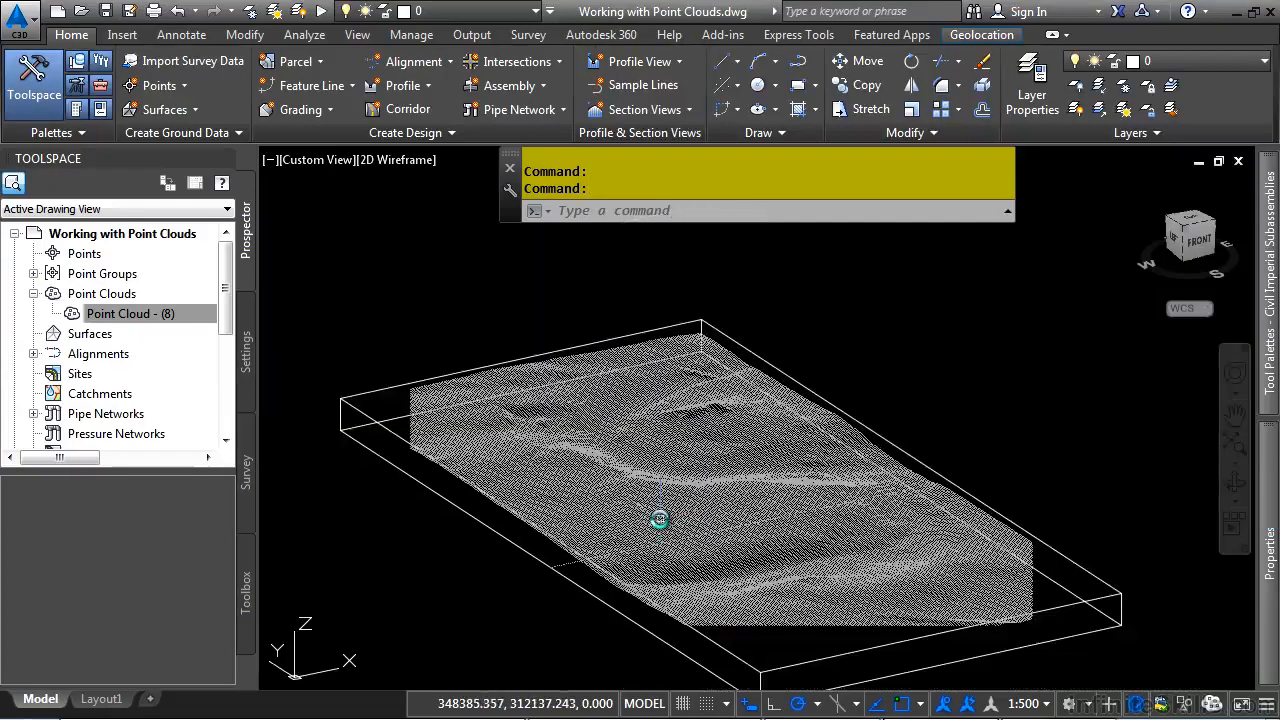
scroll(775, 519, "up", 2)
scroll(775, 519, "down", 2)
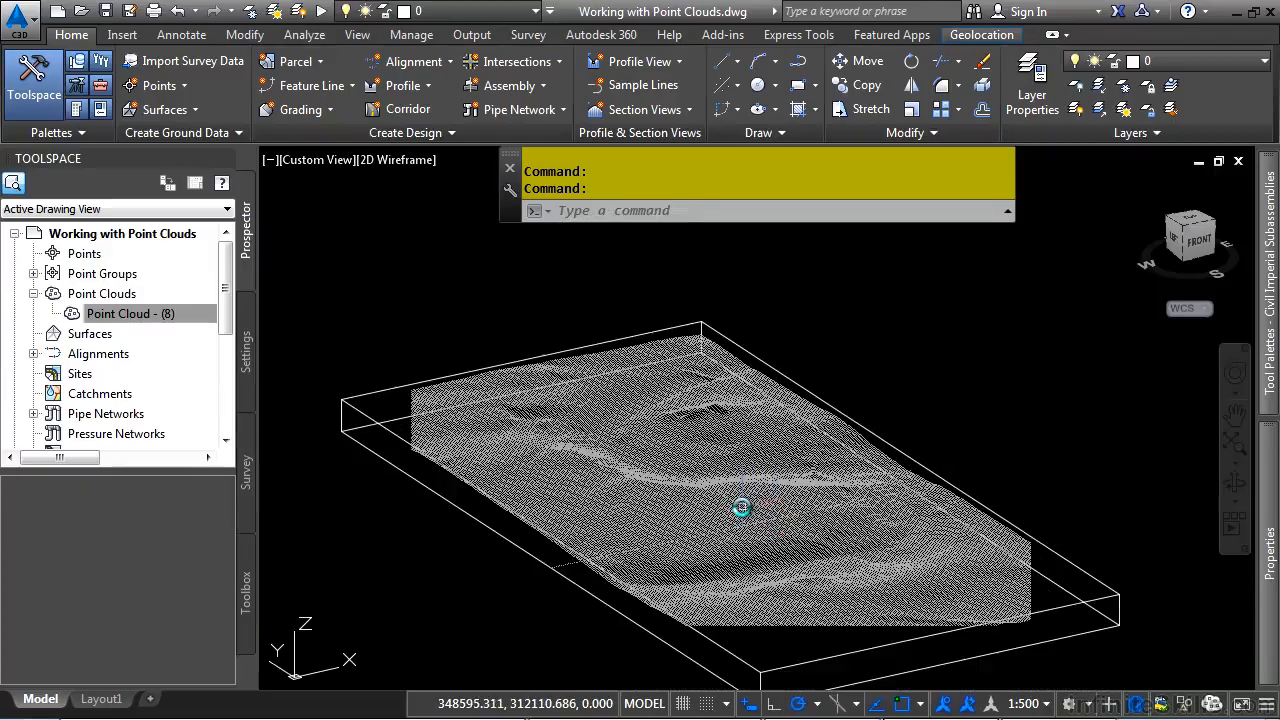
mouse_move(741, 508)
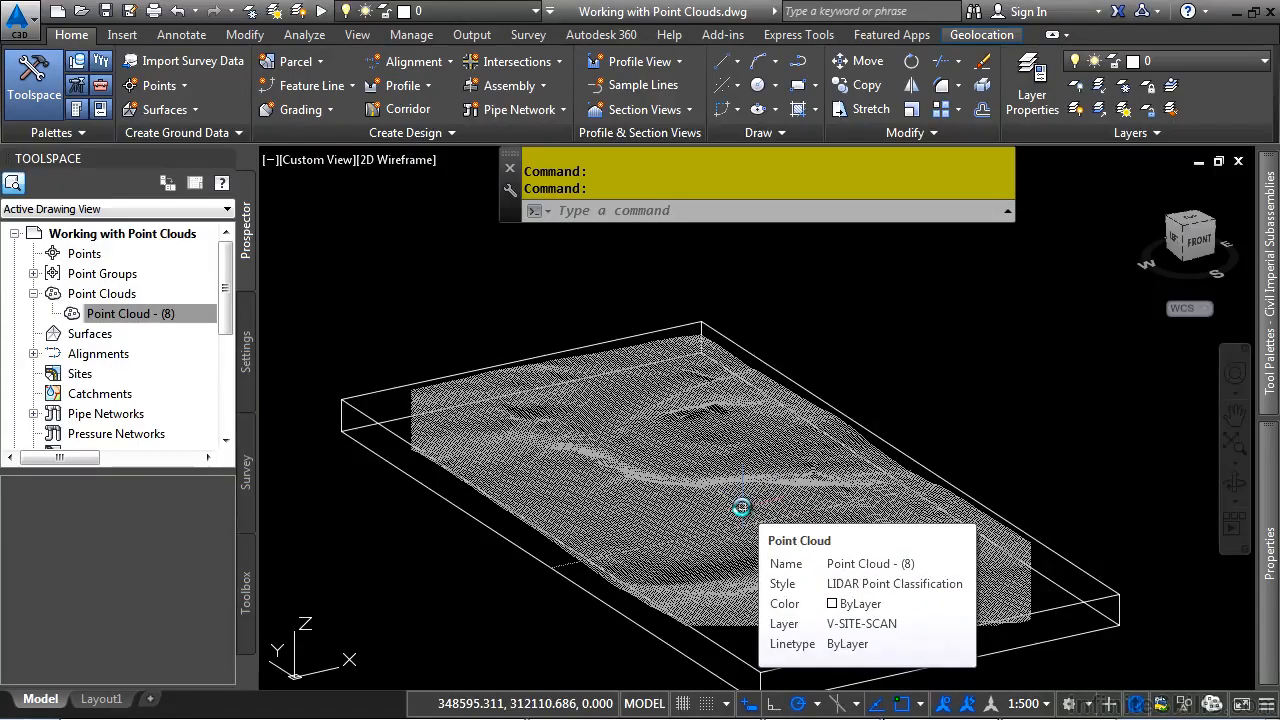
right_click(148, 325)
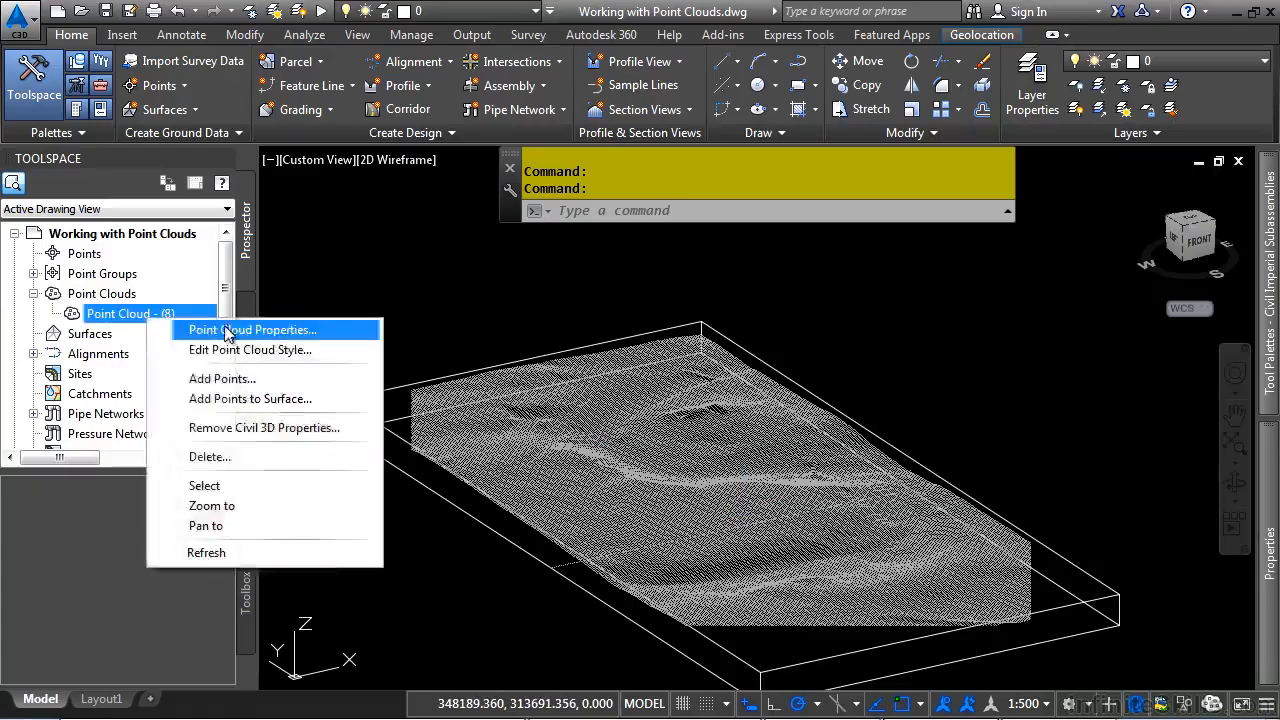
left_click(257, 330)
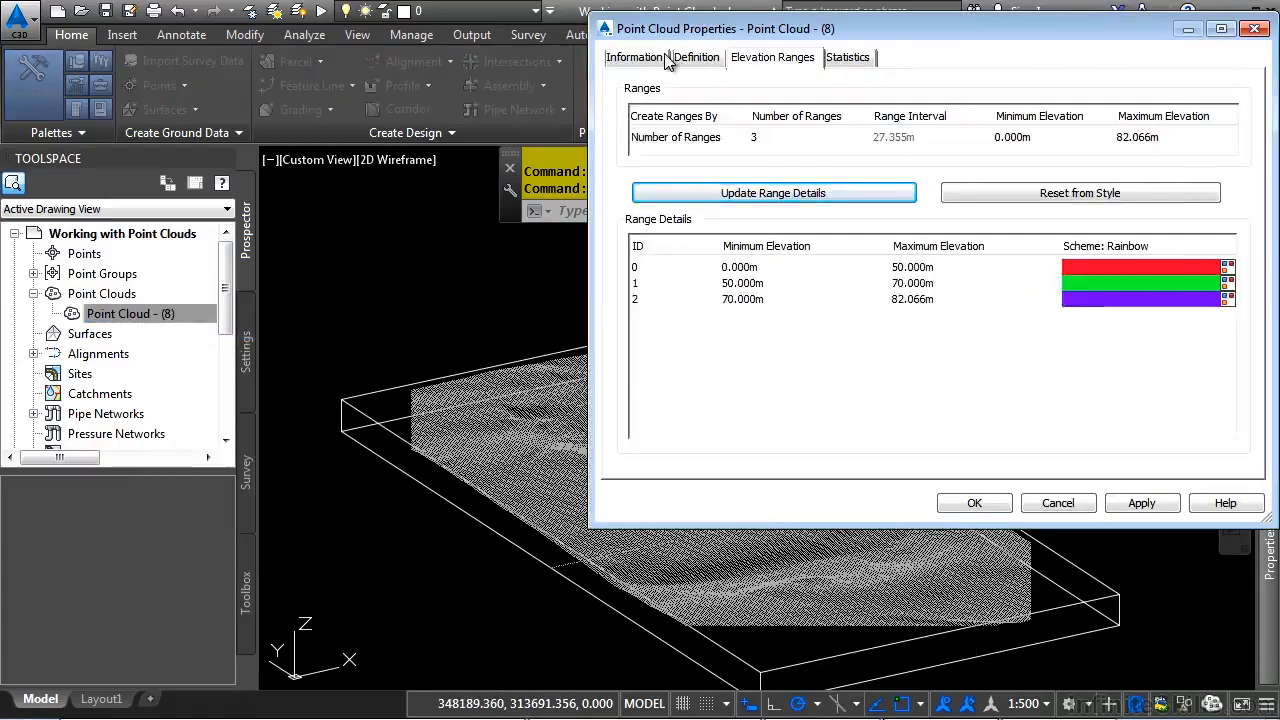
left_click(665, 58)
left_click(812, 278)
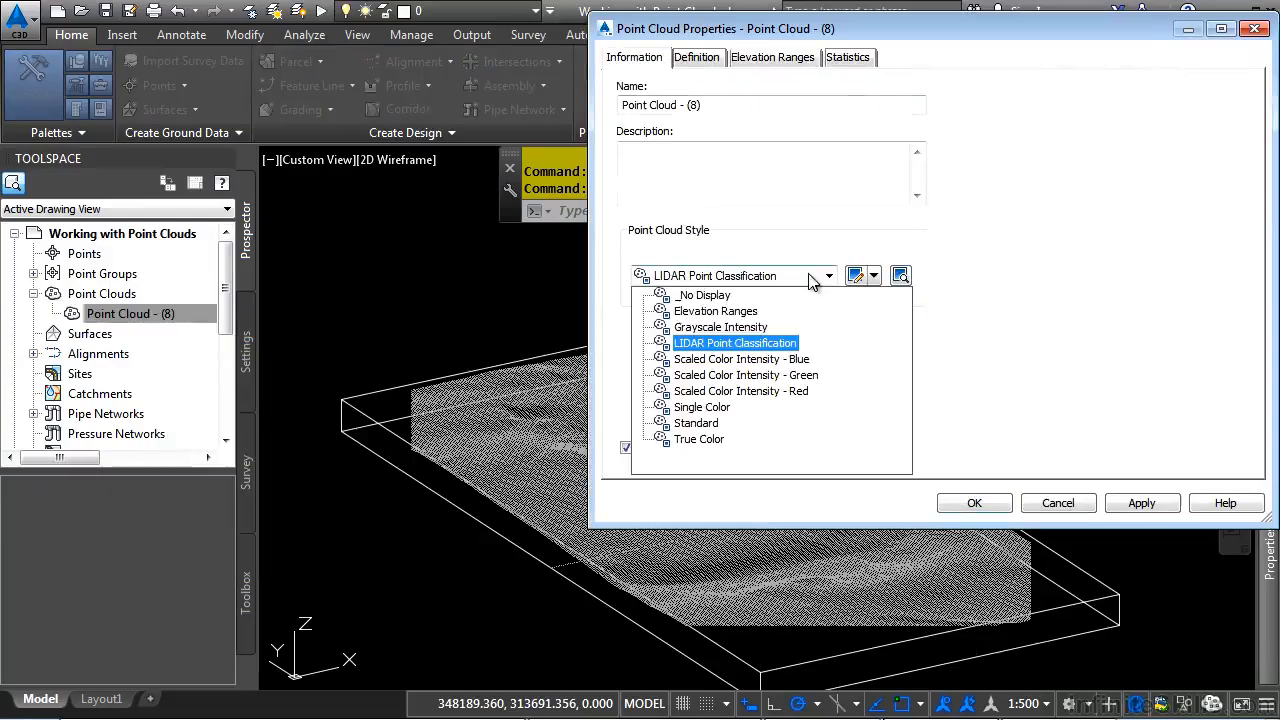
left_click(743, 311)
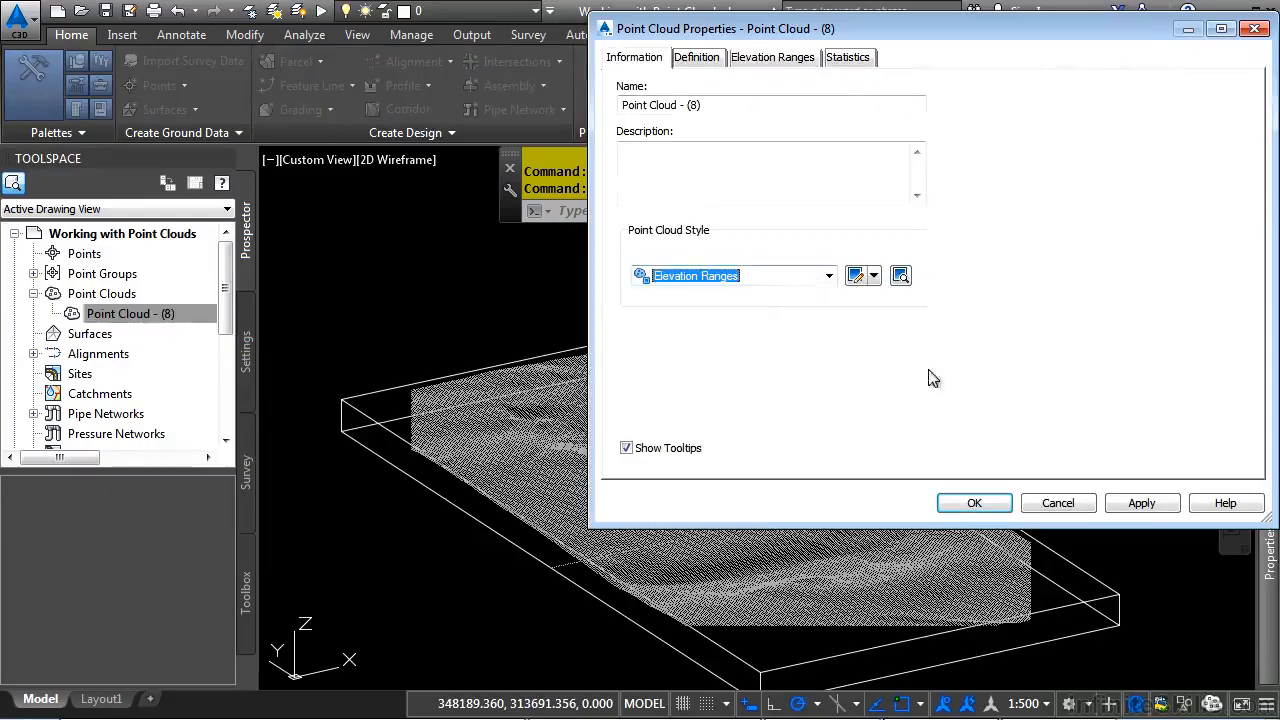
left_click(976, 502)
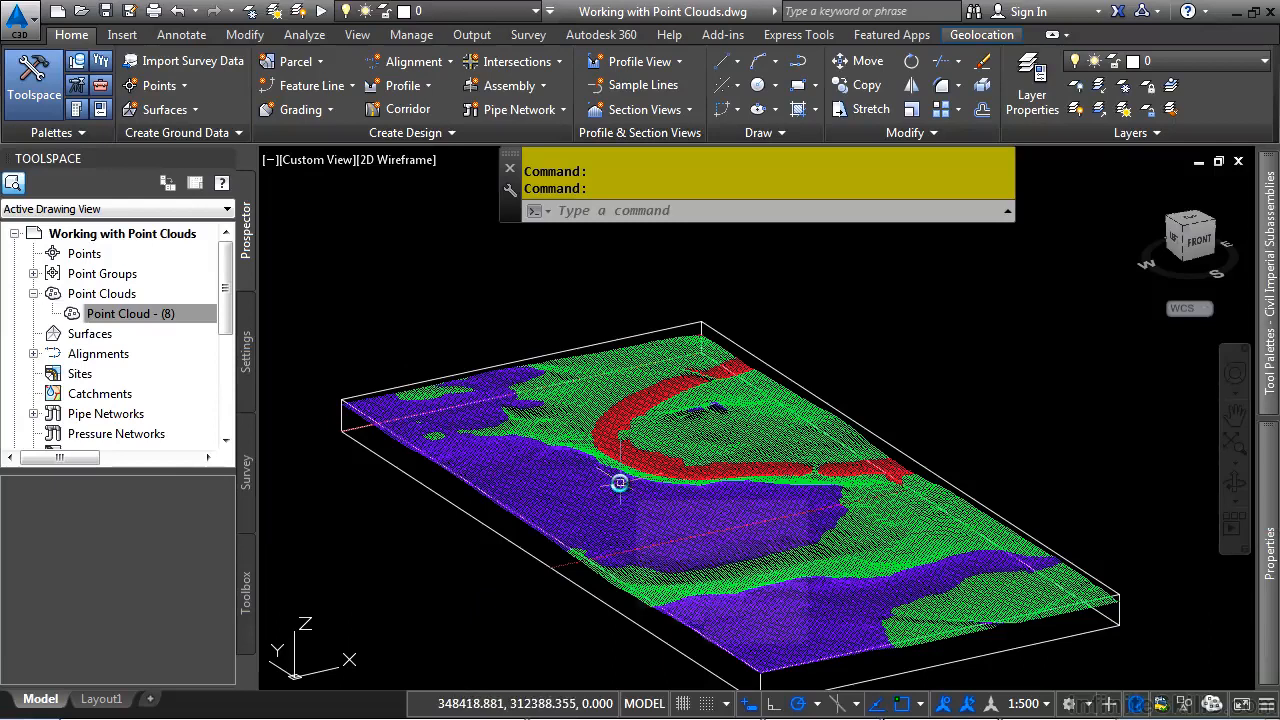
Select the coloured point cloud in the drawing and reduce its point density to 72
mouse_move(941, 481)
scroll(843, 449, "up", 3)
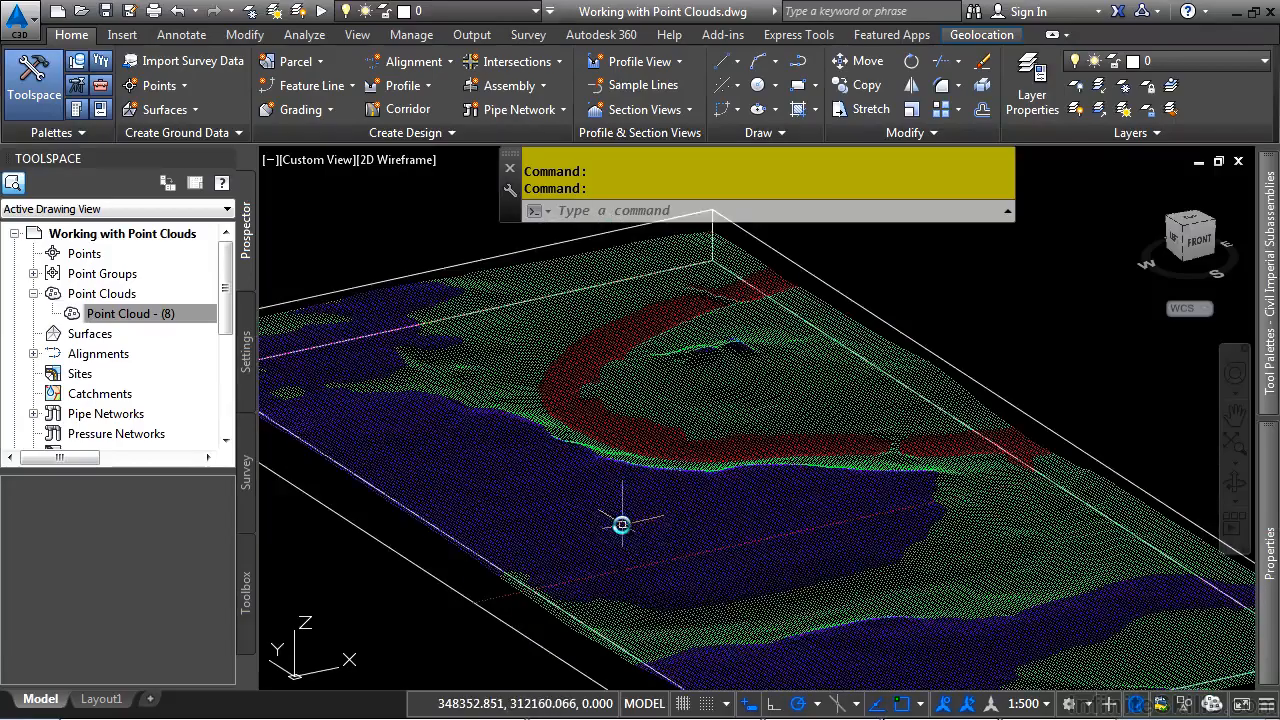
scroll(625, 522, "down", 2)
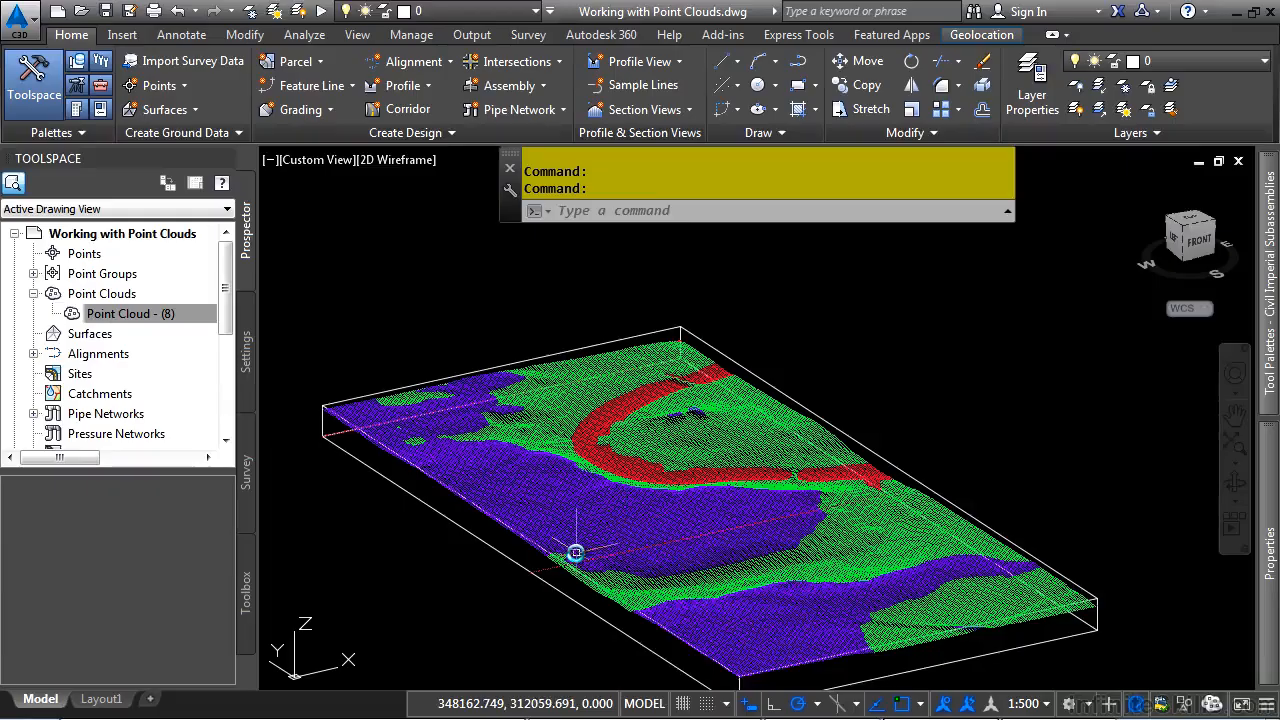
left_click(612, 508)
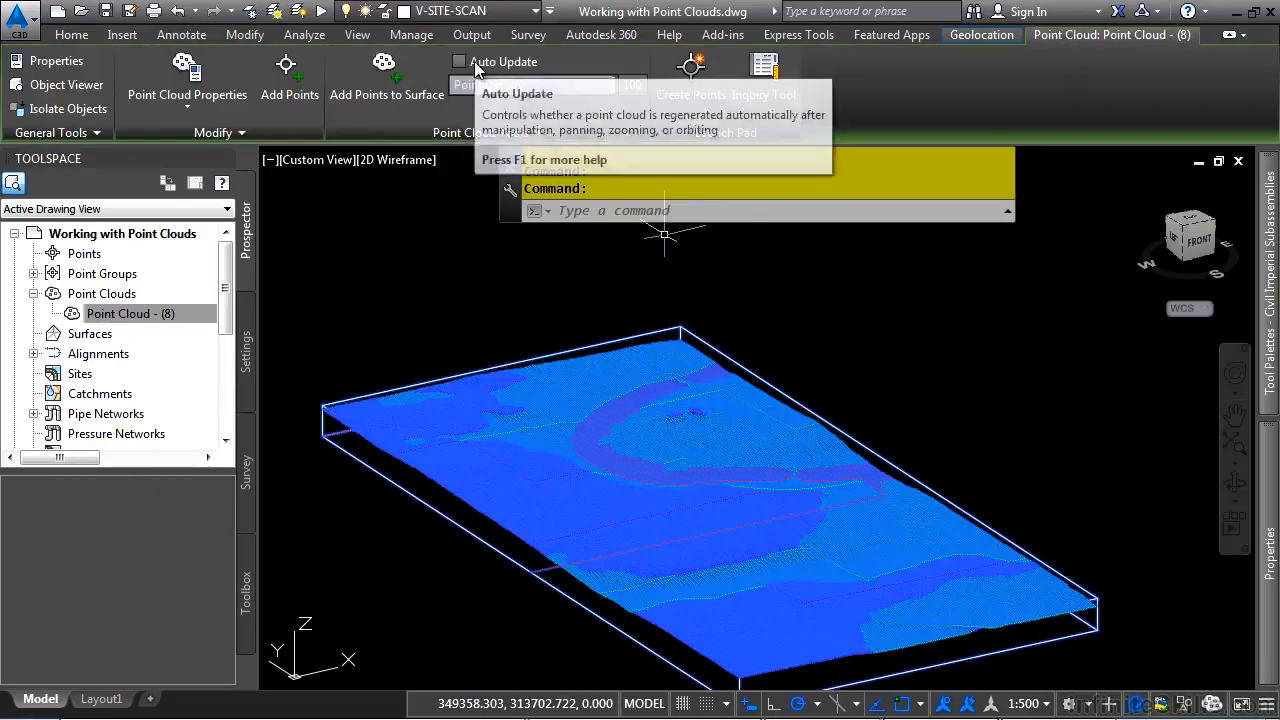
left_click_drag(611, 87, 544, 97)
left_click(580, 440)
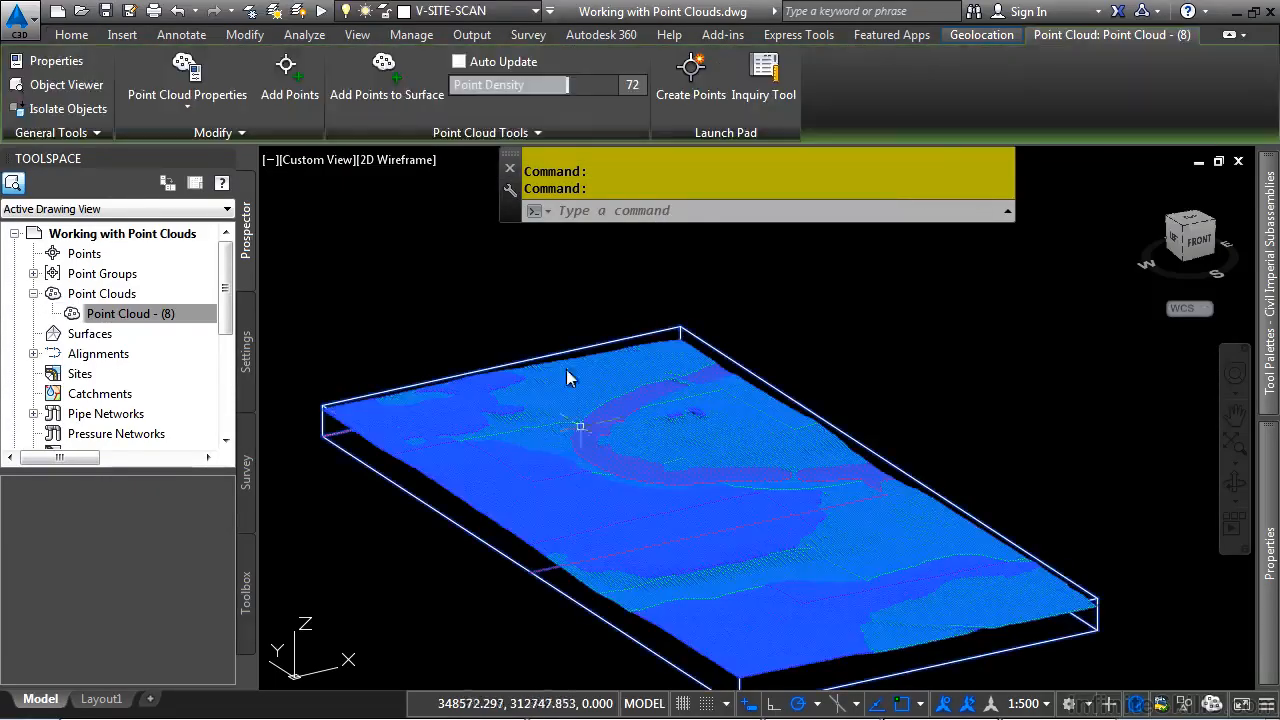
Add the ESRI ASC files 3.asc and 4.asc to the selected point cloud and dismiss the background processing notice
left_click(290, 80)
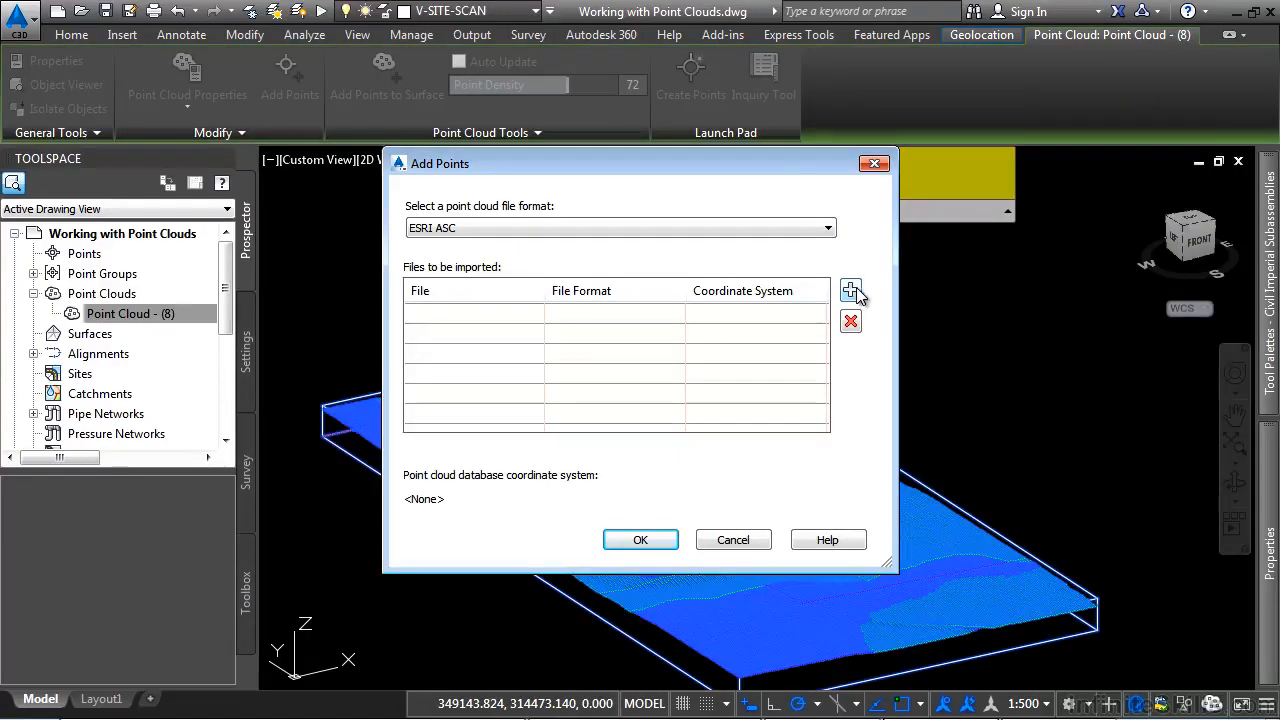
left_click(851, 290)
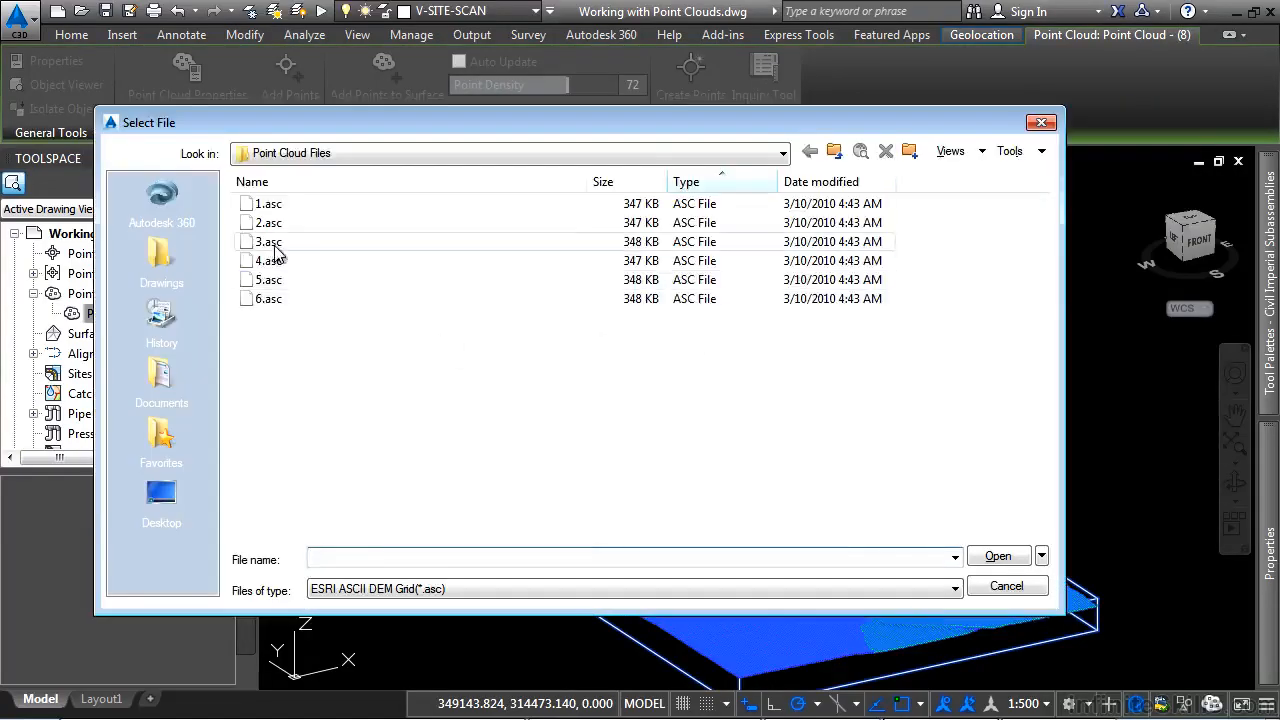
left_click(272, 245)
left_click(280, 262, "ctrl")
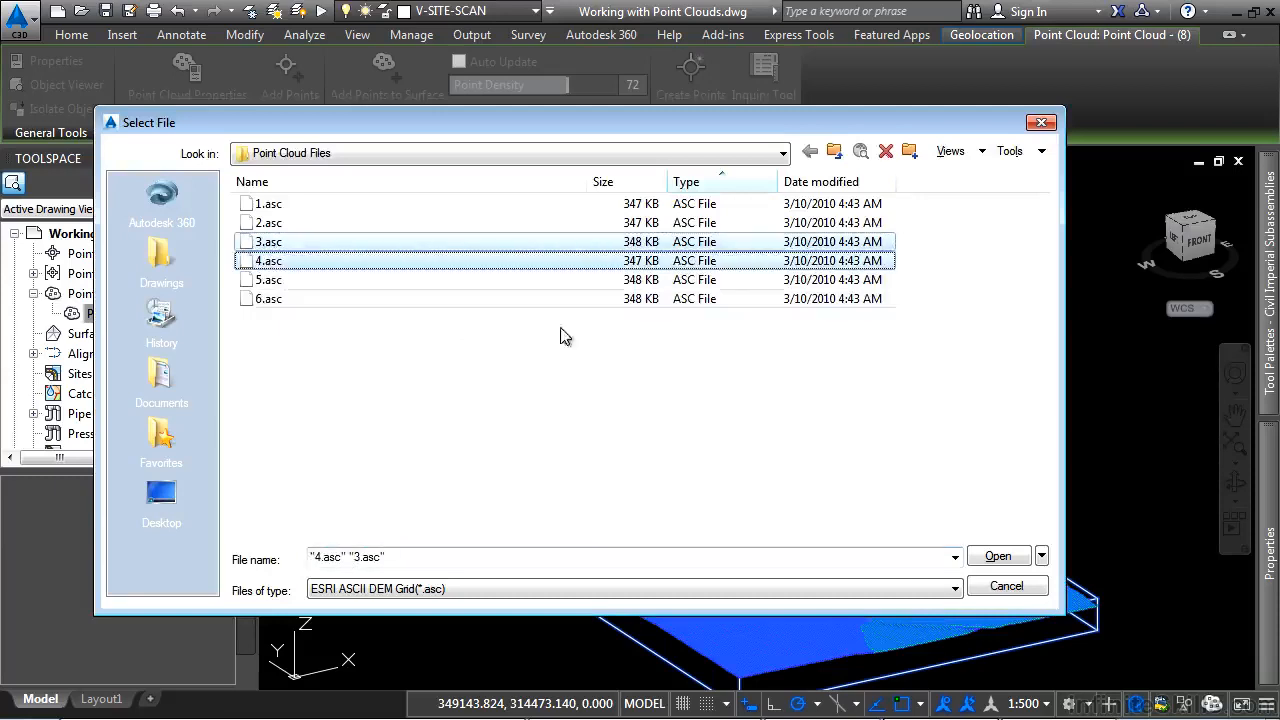
left_click(995, 561)
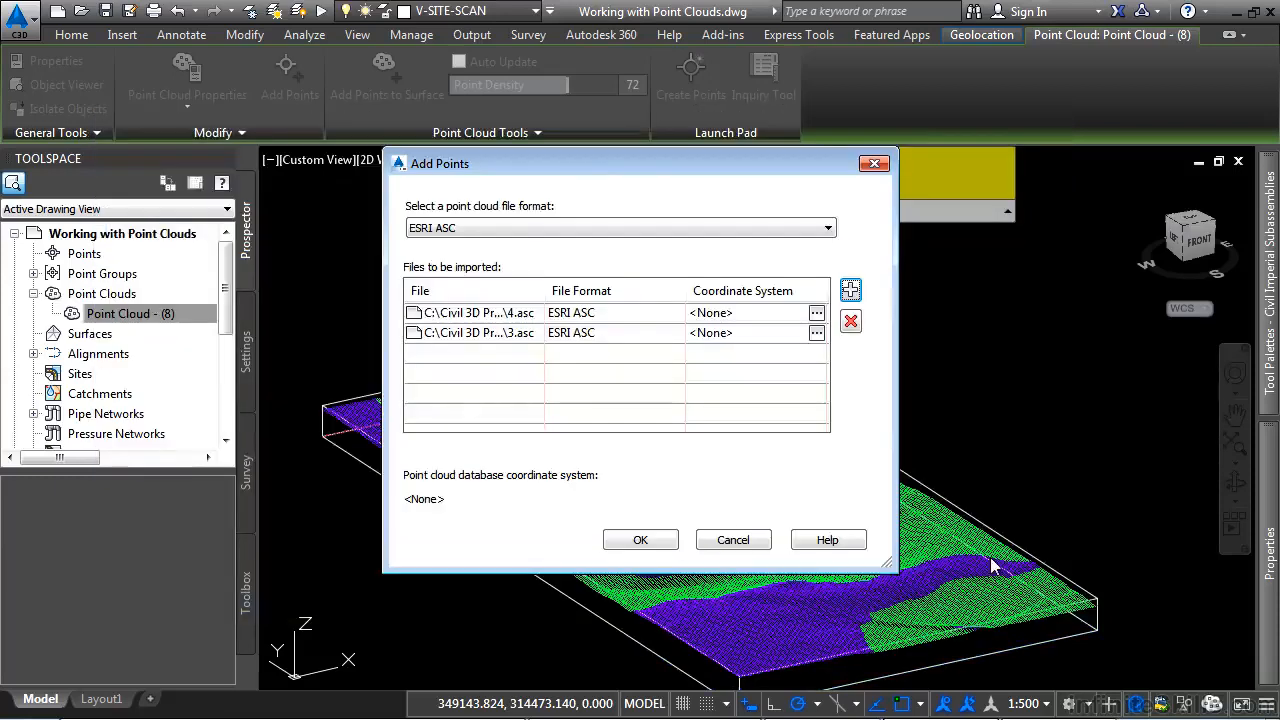
left_click(614, 545)
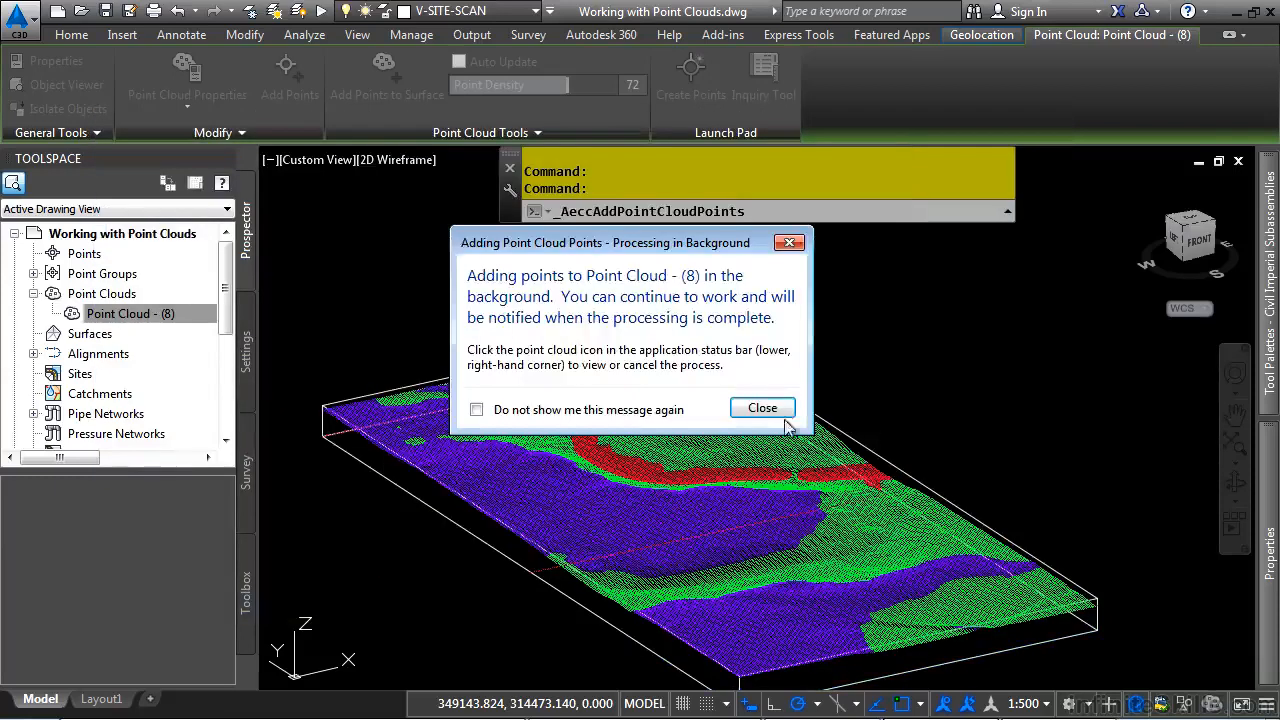
left_click(764, 409)
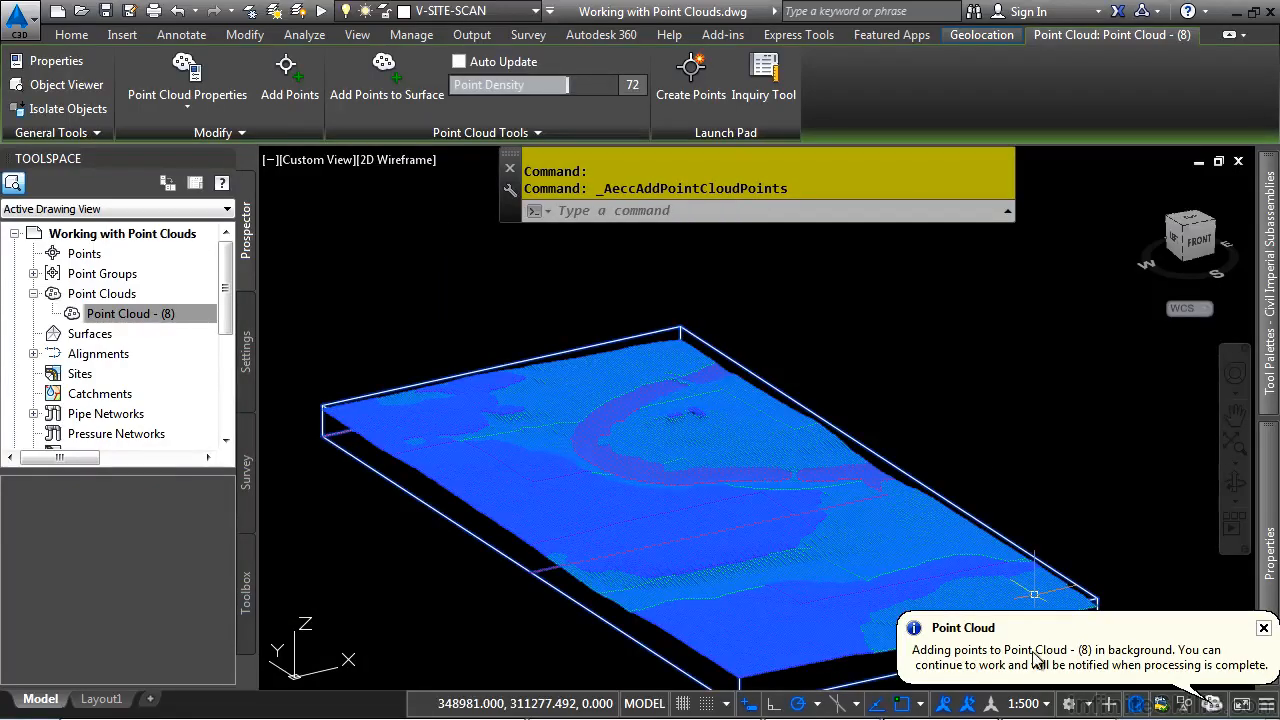
Zoom out from the point cloud and orbit the view while the added points are processed
left_click(380, 560)
scroll(403, 551, "down", 2)
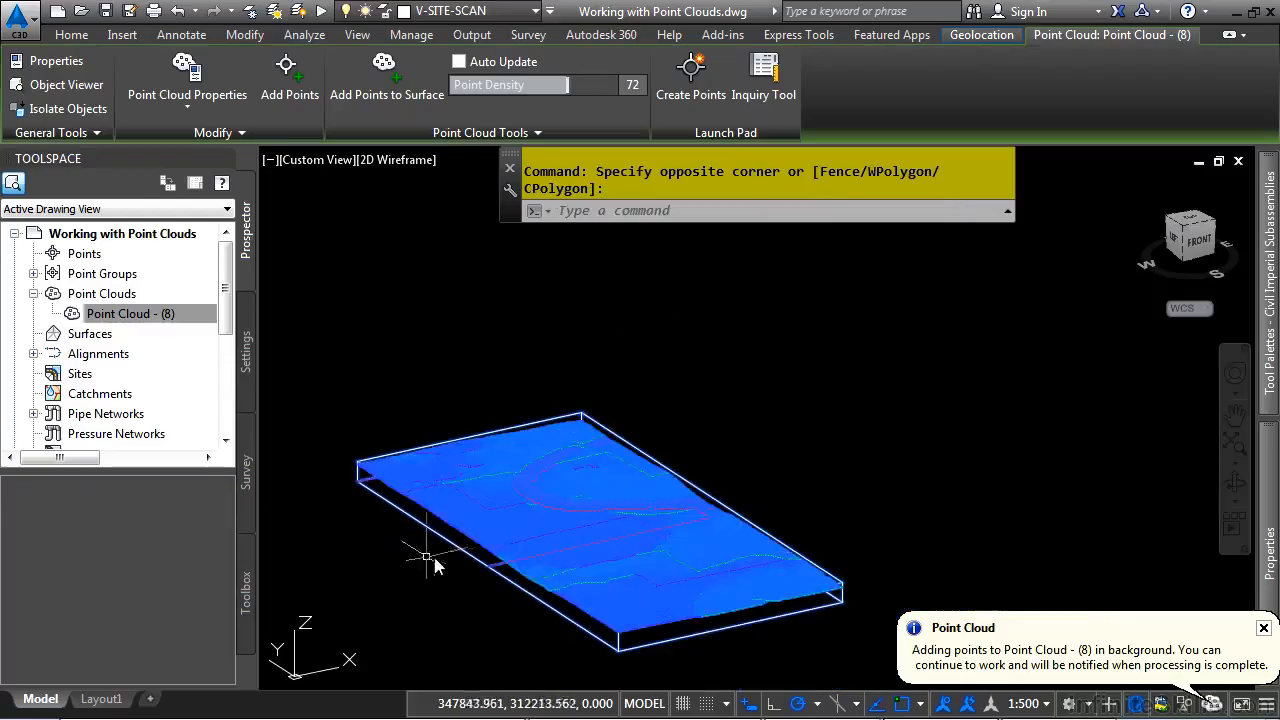
middle_click_drag(539, 581, 595, 585, "shift")
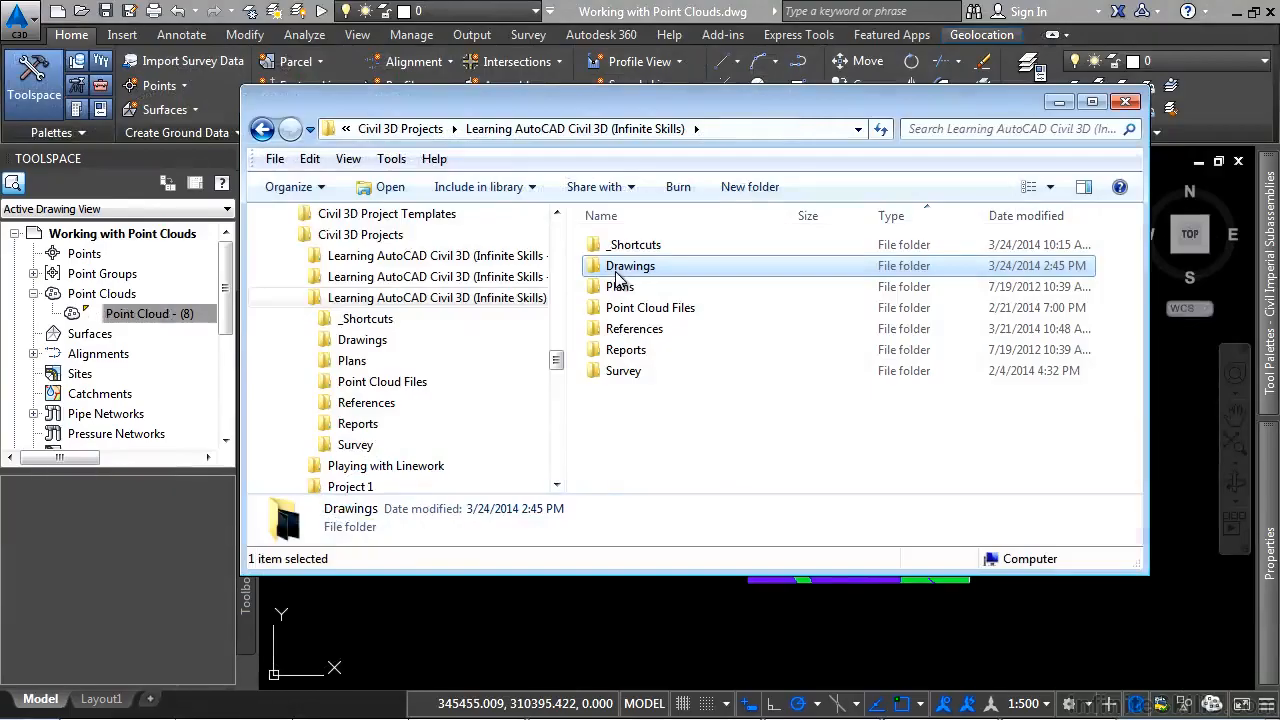
In Windows Explorer, open the project's Drawings folder and examine the point cloud's .iati, .isd and .prmd database files
double_click(620, 268)
left_click_drag(1134, 222, 1160, 443)
left_click(830, 426)
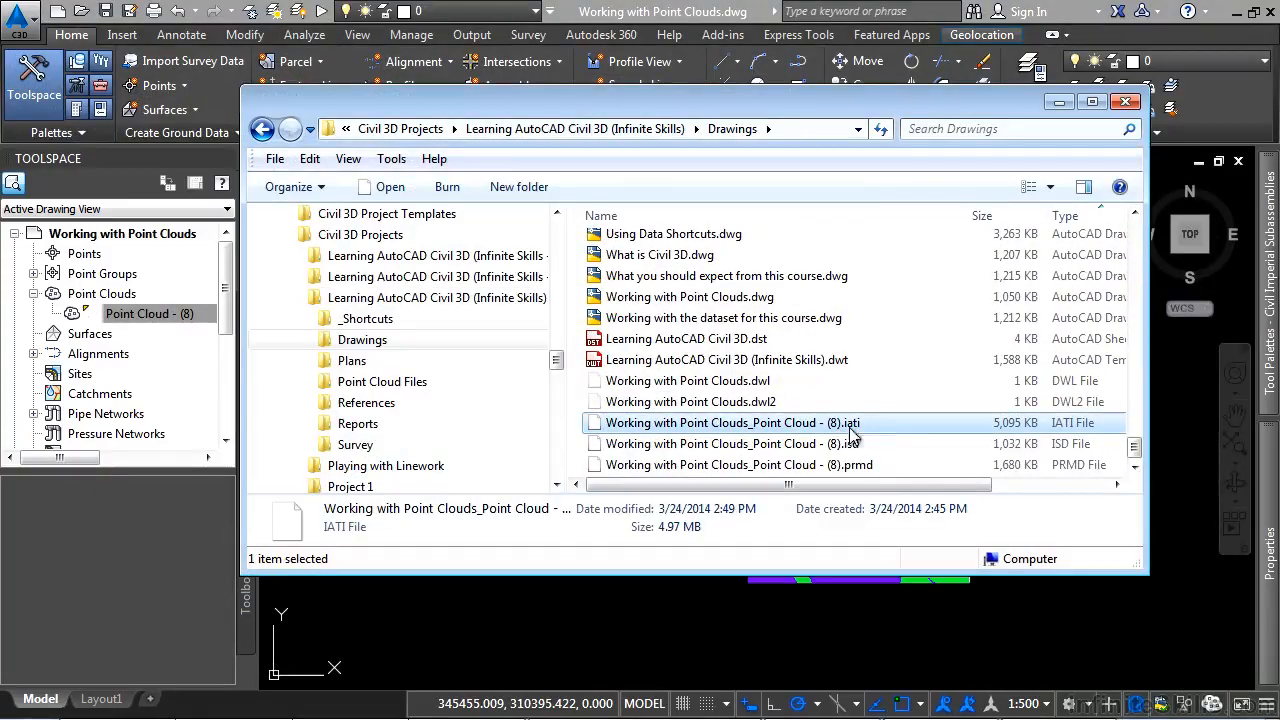
left_click(856, 448)
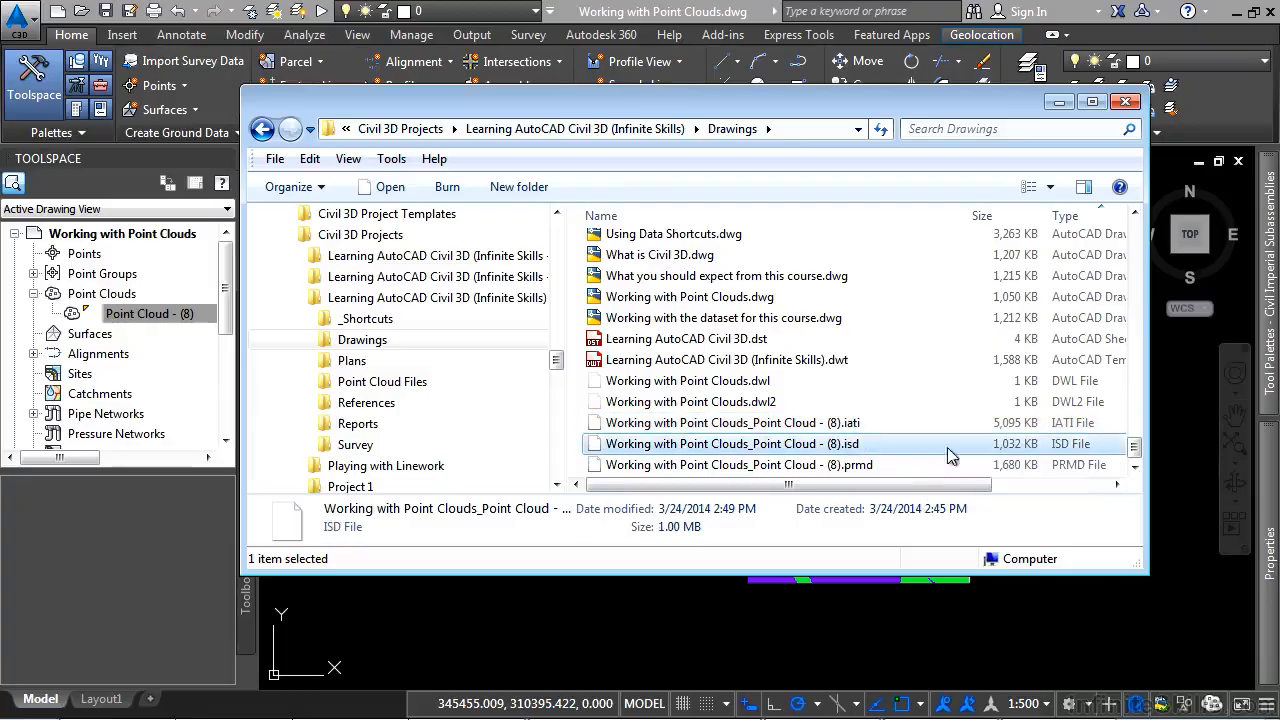
left_click(813, 466)
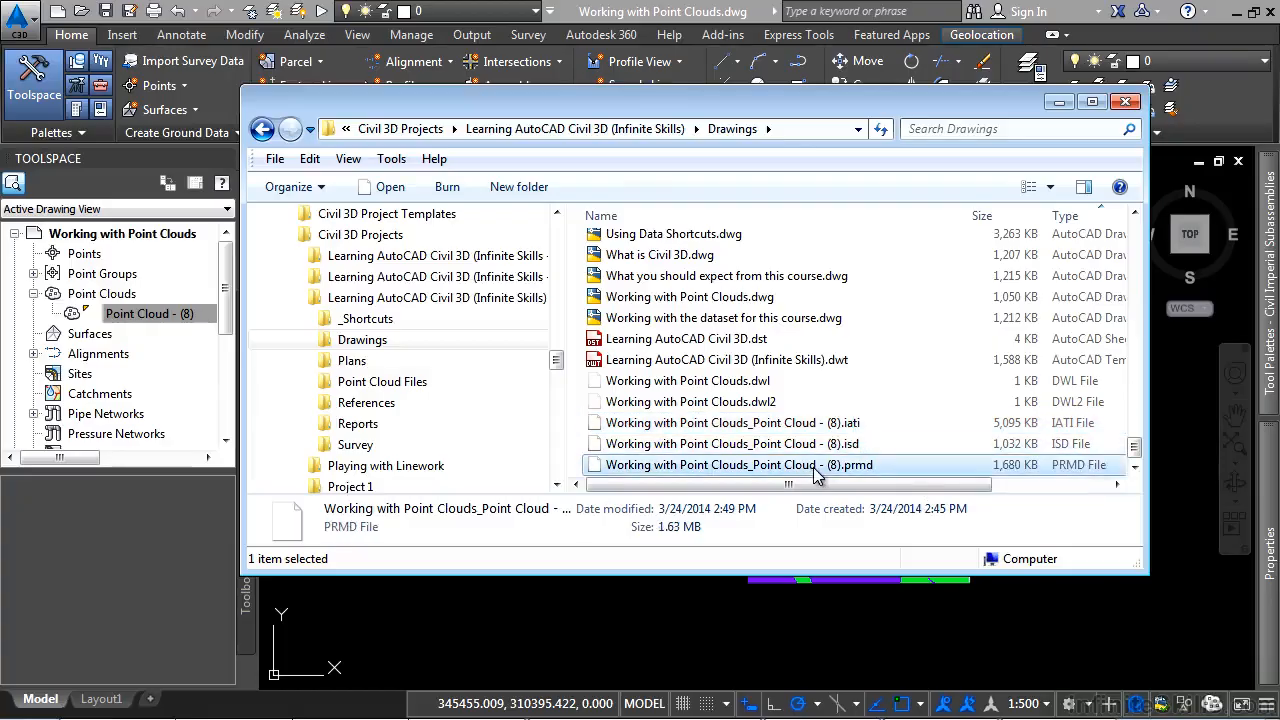